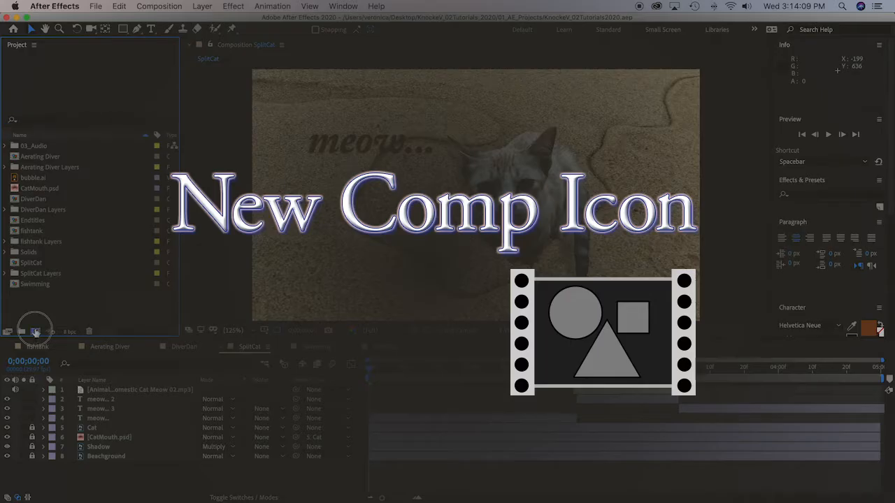
- Start a new composition and set its duration to 0;00;22;00
{"action": "left_click", "coordinate": [36, 331]}
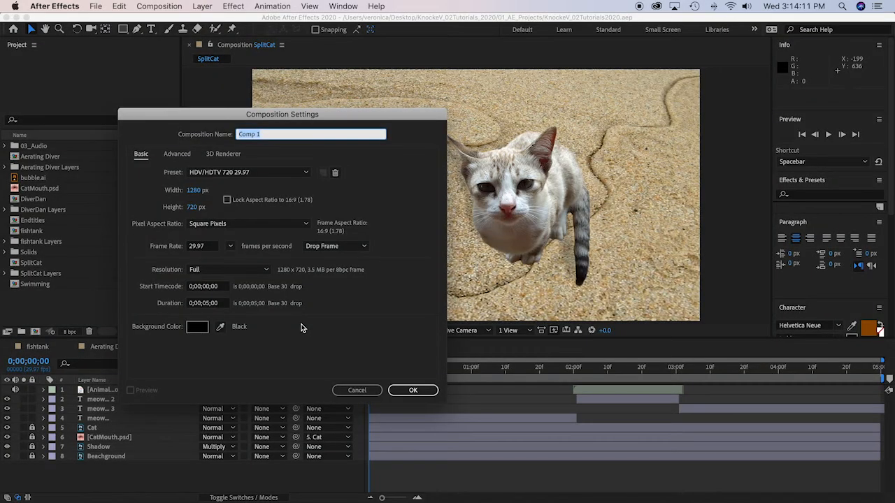
{"action": "left_click", "coordinate": [209, 305]}
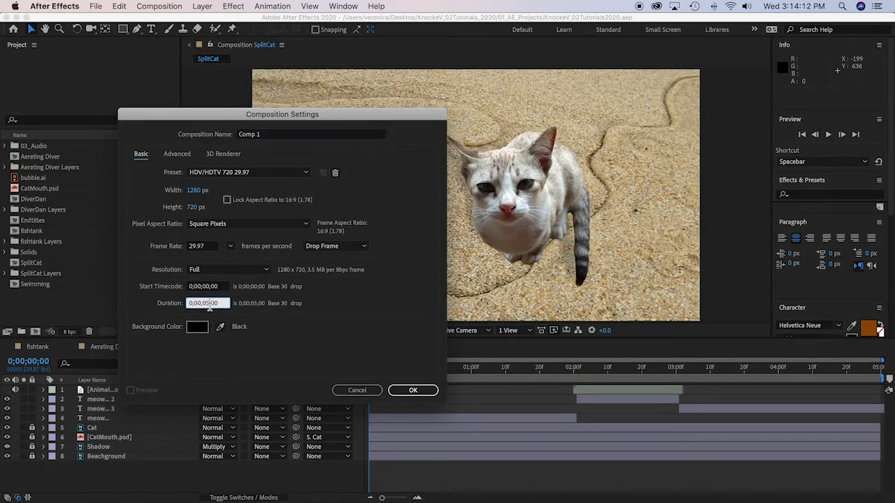
{"action": "left_click_drag", "start_coordinate": [203, 303], "coordinate": [209, 304]}
{"action": "left_click", "coordinate": [204, 304]}
{"action": "left_click_drag", "start_coordinate": [209, 303], "coordinate": [202, 305]}
{"action": "type", "text": "22"}
- Name the new composition with the author's surname and initial followed by "_02Tutorials", and create it
{"action": "left_click", "coordinate": [273, 134]}
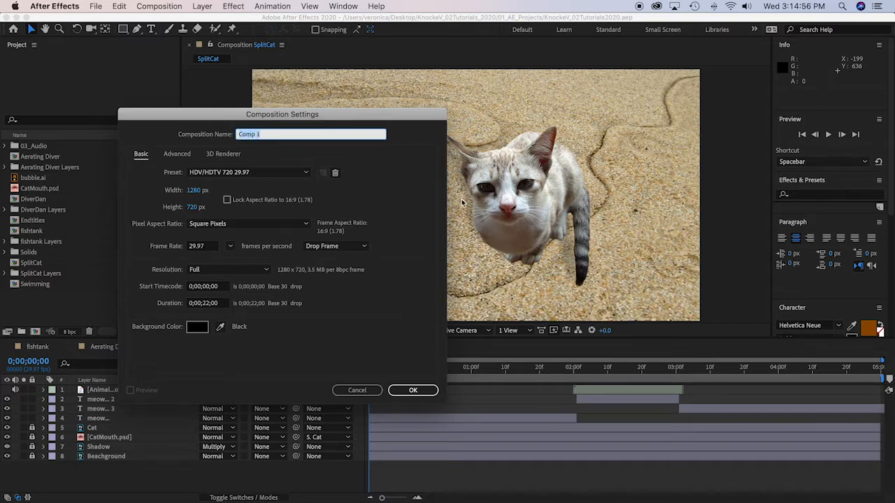
{"action": "type", "text": "KnockeV_Tutorials"}
{"action": "left_click", "coordinate": [266, 134]}
{"action": "type", "text": "02"}
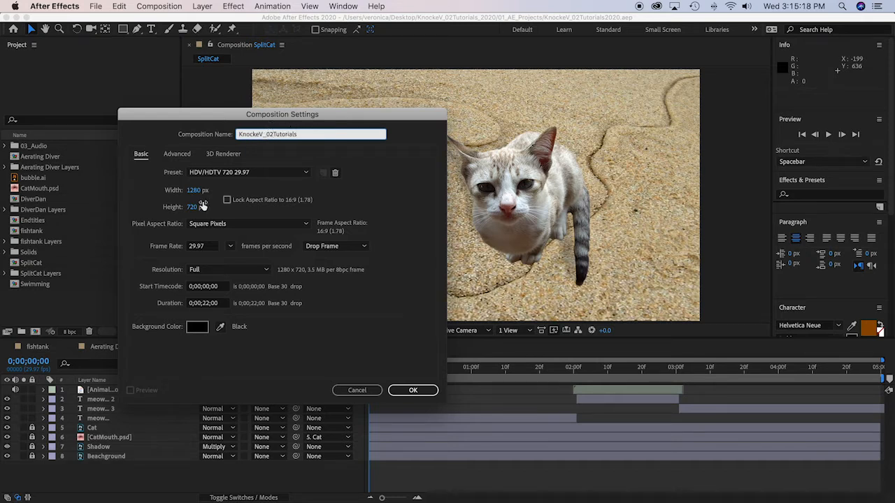
{"action": "left_click", "coordinate": [413, 390]}
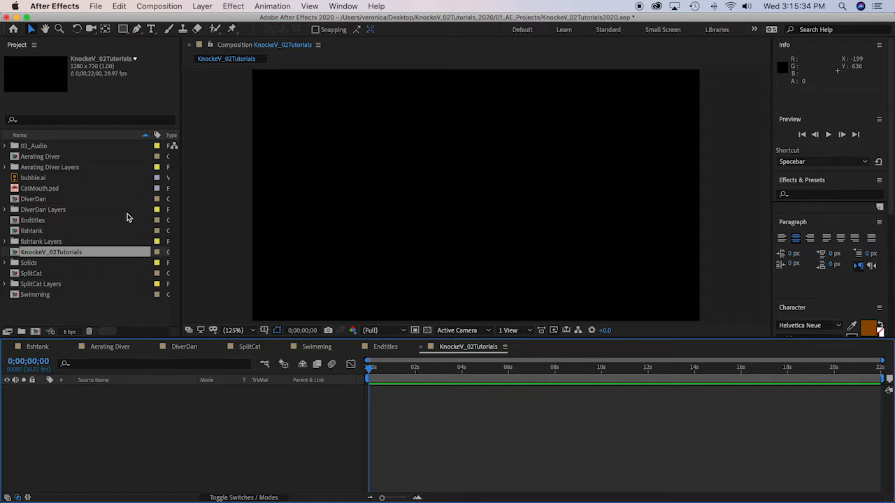
- Add the Swimming composition to the new timeline and place the fishtank composition below it
{"action": "left_click", "coordinate": [23, 295]}
{"action": "left_click_drag", "start_coordinate": [23, 295], "coordinate": [51, 408]}
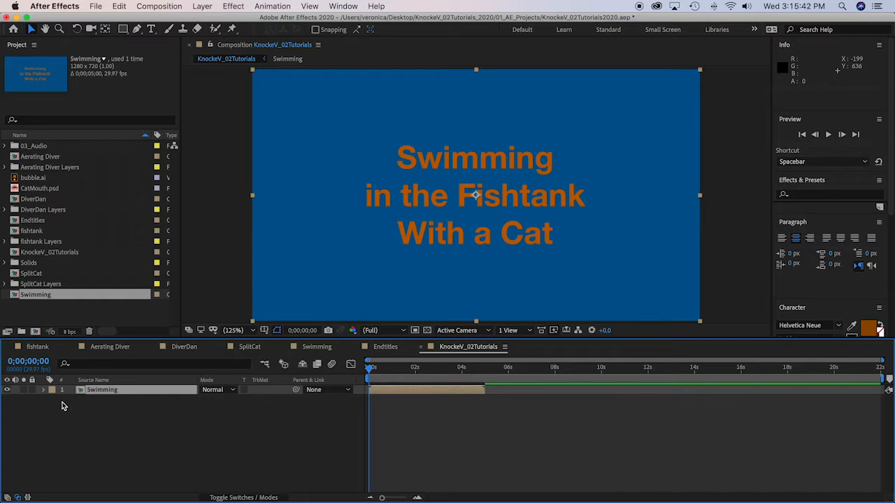
{"action": "left_click", "coordinate": [16, 232]}
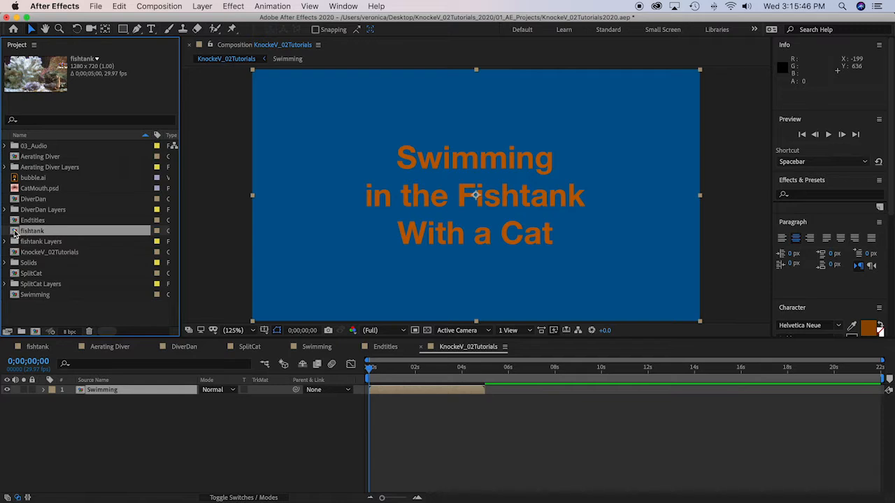
{"action": "left_click", "coordinate": [14, 233]}
{"action": "left_click_drag", "start_coordinate": [14, 233], "coordinate": [53, 413]}
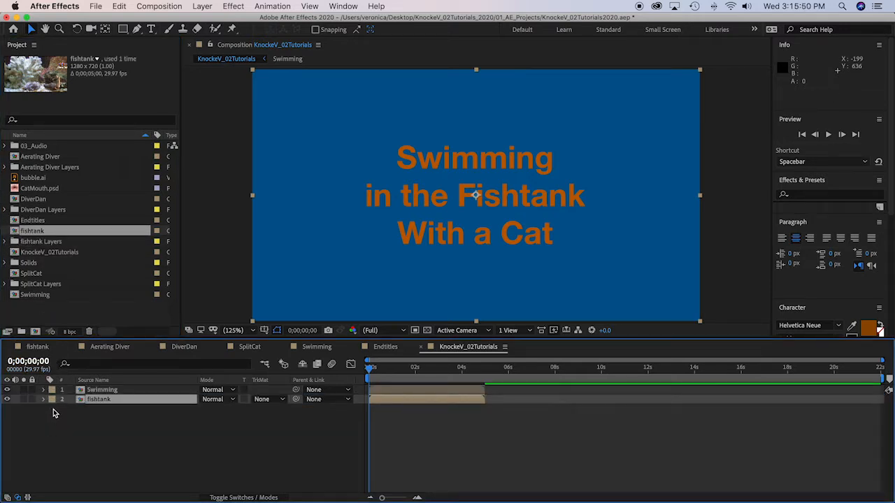
- Add the Aerating Diver, SplitCat and Endtitles compositions to the timeline in that order below fishtank
{"action": "left_click", "coordinate": [15, 160]}
{"action": "left_click_drag", "start_coordinate": [30, 161], "coordinate": [57, 447]}
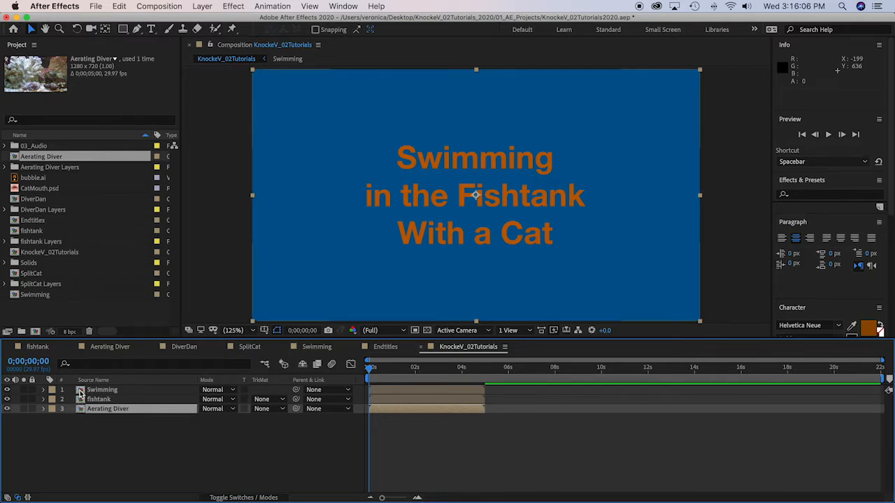
{"action": "left_click", "coordinate": [103, 431]}
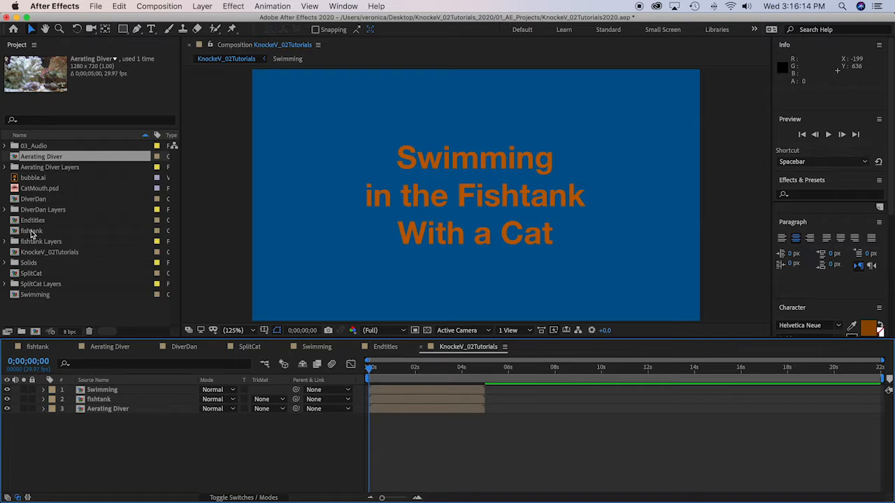
{"action": "left_click", "coordinate": [18, 274]}
{"action": "left_click_drag", "start_coordinate": [18, 274], "coordinate": [54, 426]}
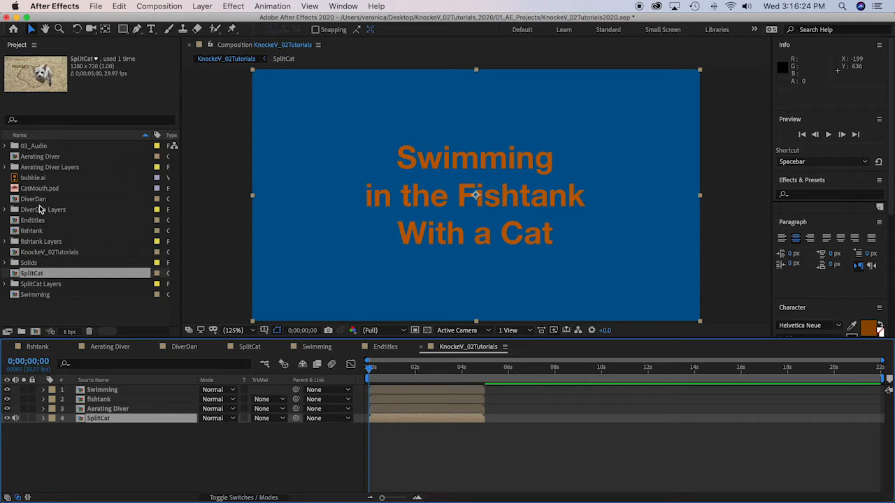
{"action": "left_click", "coordinate": [18, 221]}
{"action": "left_click_drag", "start_coordinate": [18, 221], "coordinate": [95, 448]}
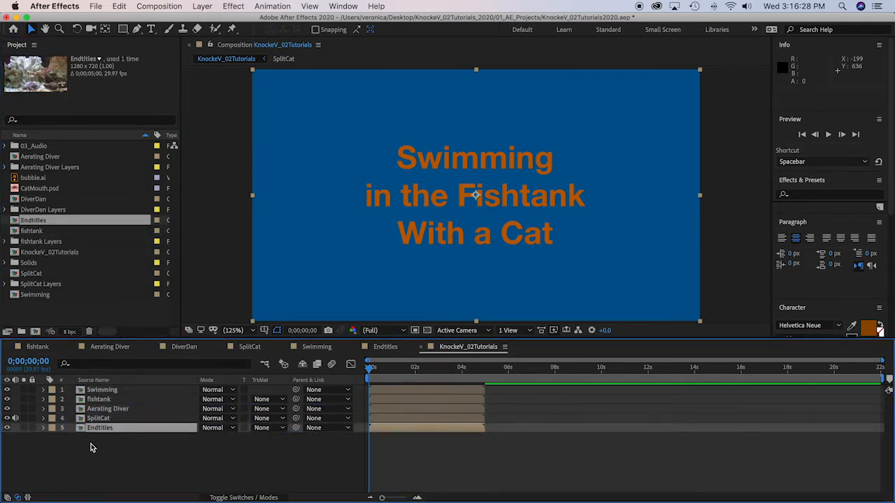
- Return the playhead to the start of the timeline, deselect the layers and save the project
{"action": "left_click_drag", "start_coordinate": [368, 369], "coordinate": [351, 375]}
{"action": "left_click", "coordinate": [157, 475]}
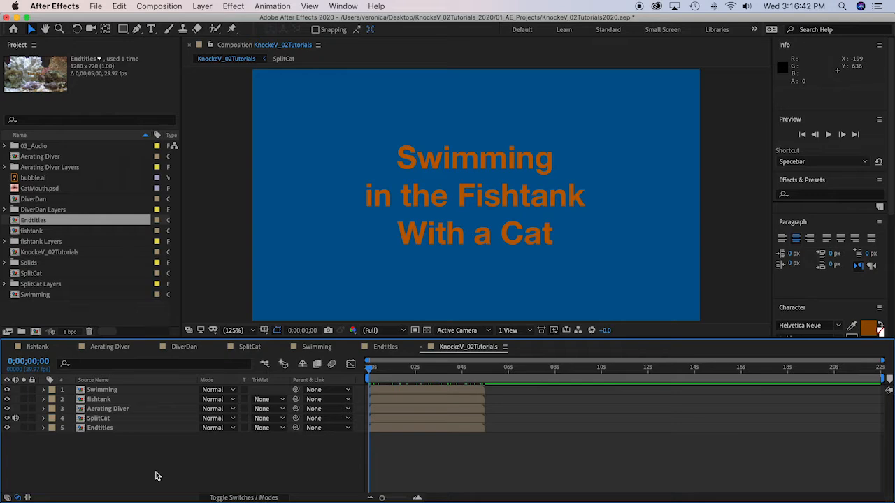
{"action": "key", "text": "super+s"}
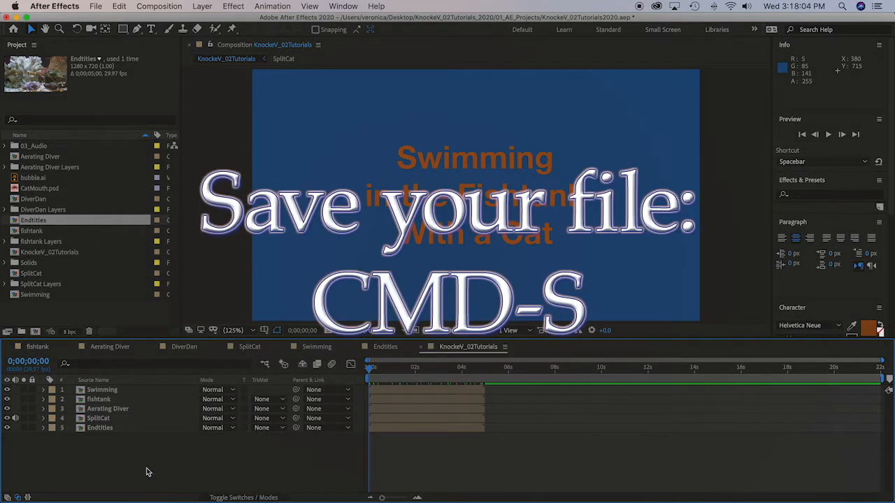
{"action": "key", "text": "super+s"}
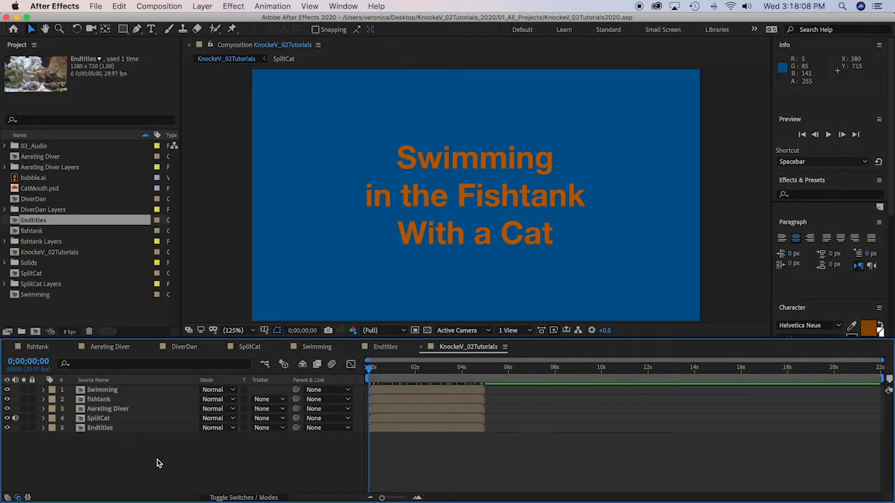
- Sequence the Swimming and fishtank layers with a 0;00;01;00 overlap and the Dissolve Front Layer transition
{"action": "left_click", "coordinate": [128, 389]}
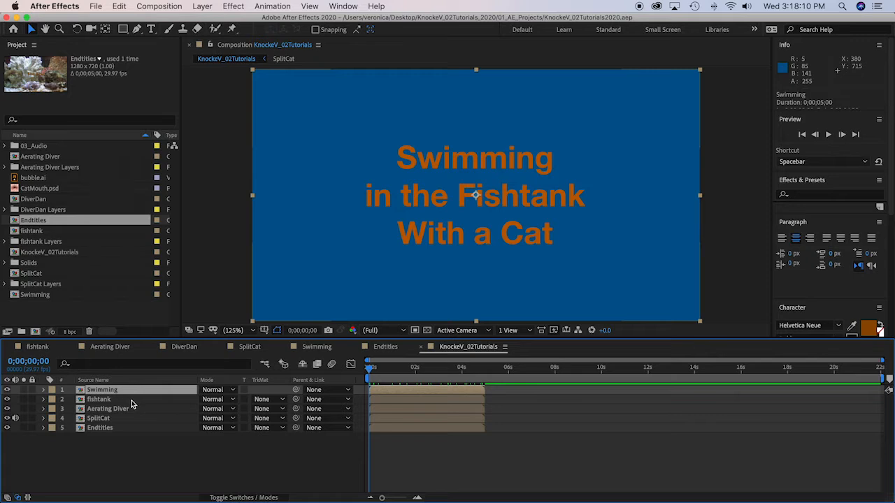
{"action": "left_click", "coordinate": [130, 400], "text": "shift"}
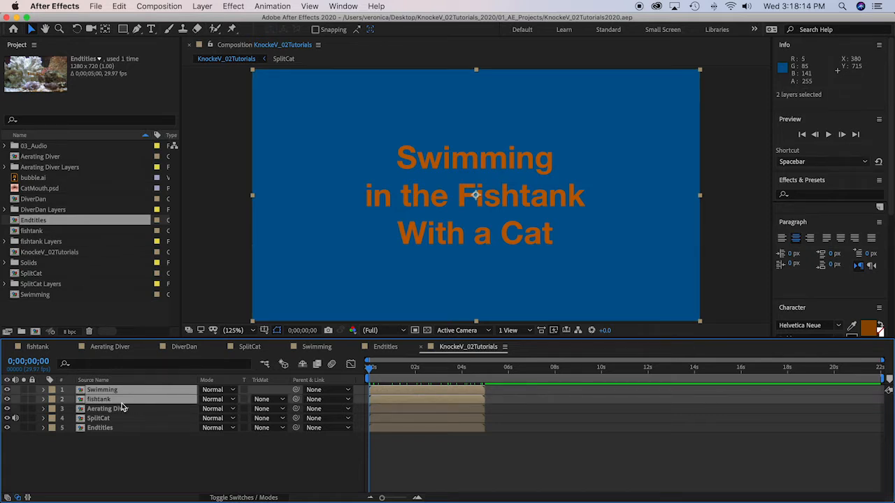
{"action": "right_click", "coordinate": [420, 393]}
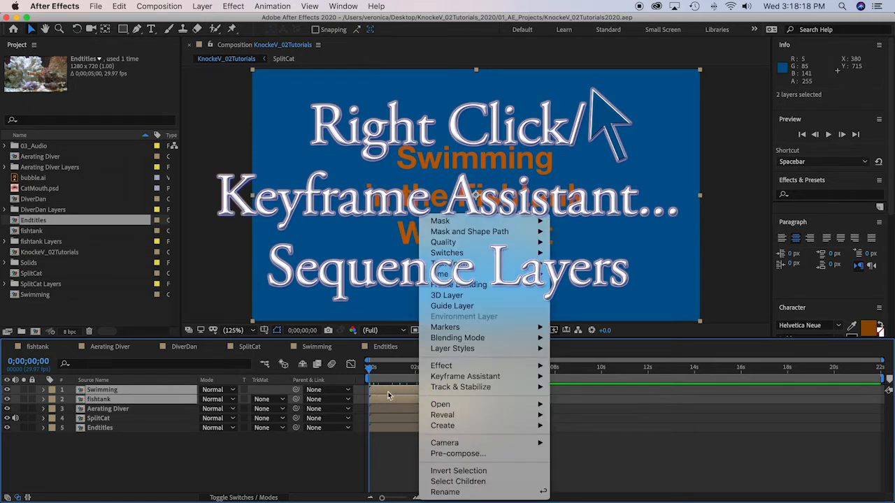
{"action": "mouse_move", "coordinate": [443, 378]}
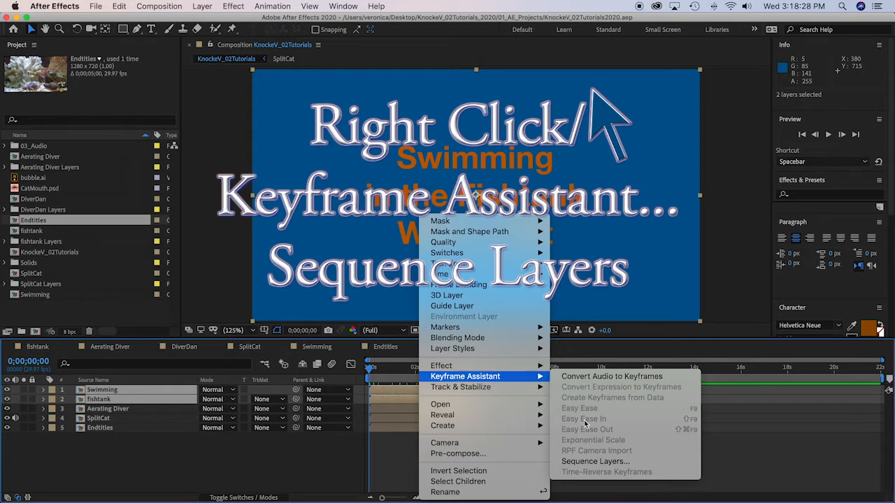
{"action": "left_click", "coordinate": [616, 466]}
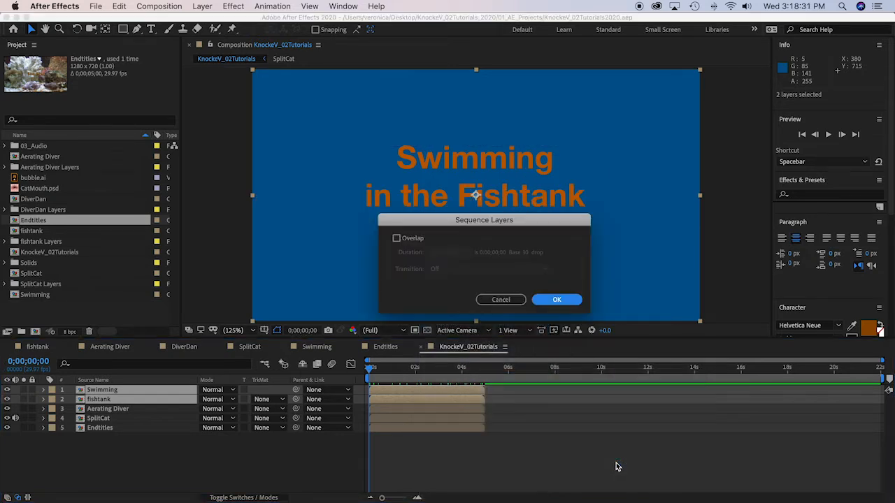
{"action": "left_click", "coordinate": [396, 239]}
{"action": "left_click", "coordinate": [448, 253]}
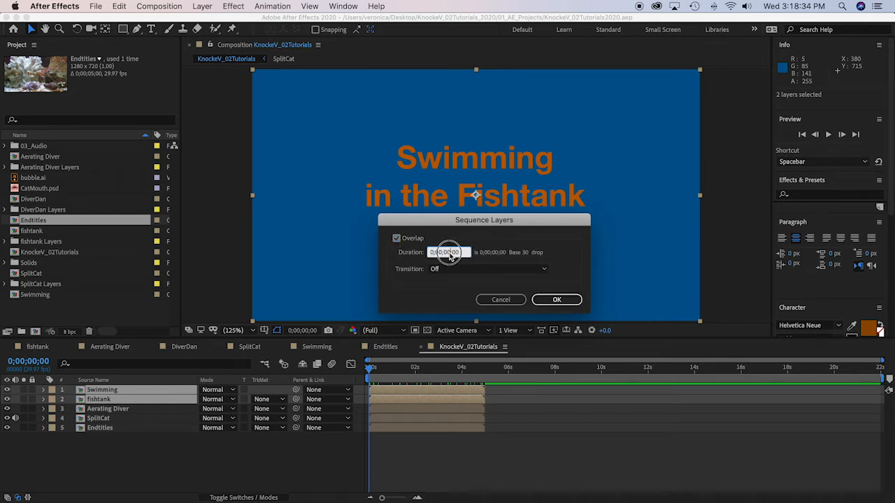
{"action": "left_click", "coordinate": [450, 253]}
{"action": "type", "text": "1"}
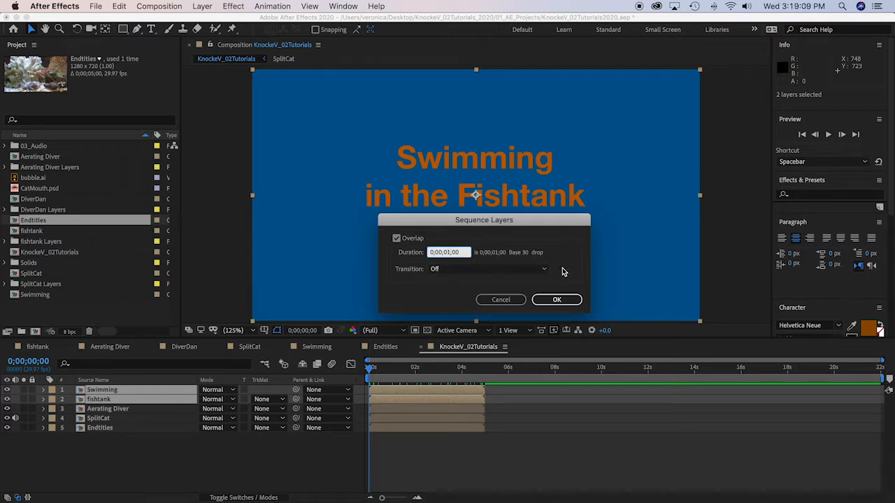
{"action": "left_click", "coordinate": [545, 270]}
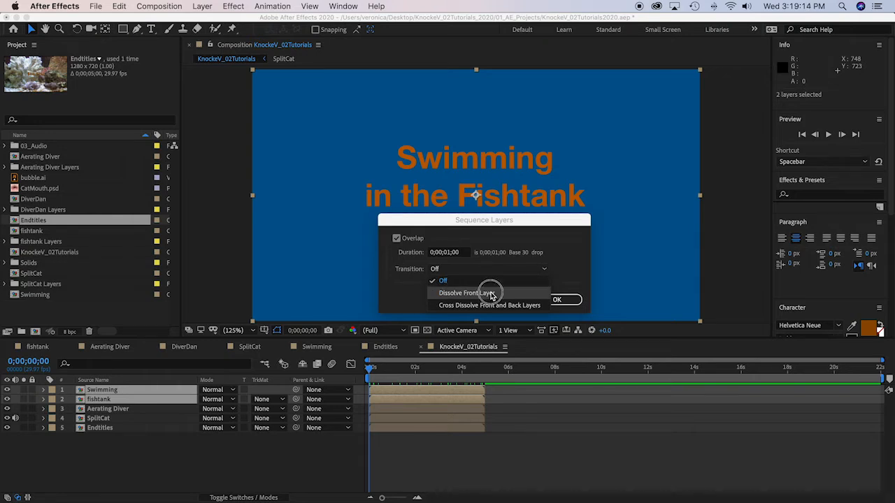
{"action": "left_click", "coordinate": [492, 295]}
{"action": "left_click", "coordinate": [557, 300]}
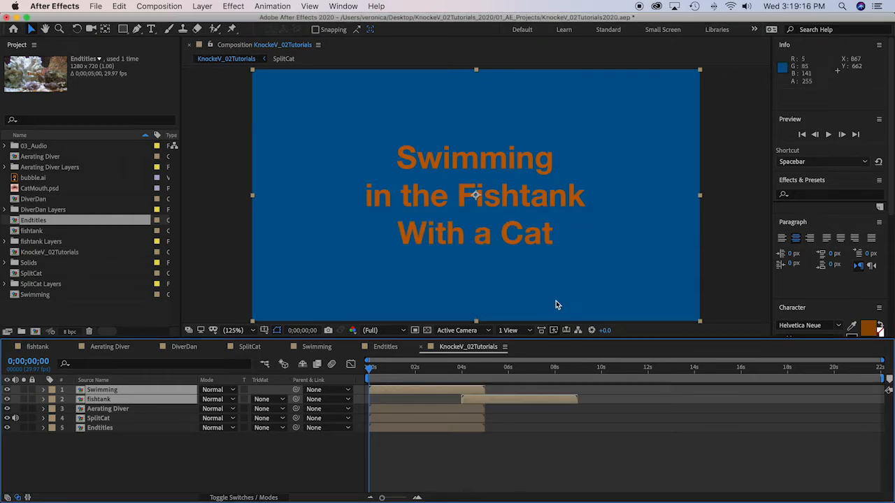
- Move the Aerating Diver, SplitCat and Endtitles layers to start at 0;00;09;00, where the fishtank layer ends
{"action": "left_click_drag", "start_coordinate": [370, 368], "coordinate": [574, 394]}
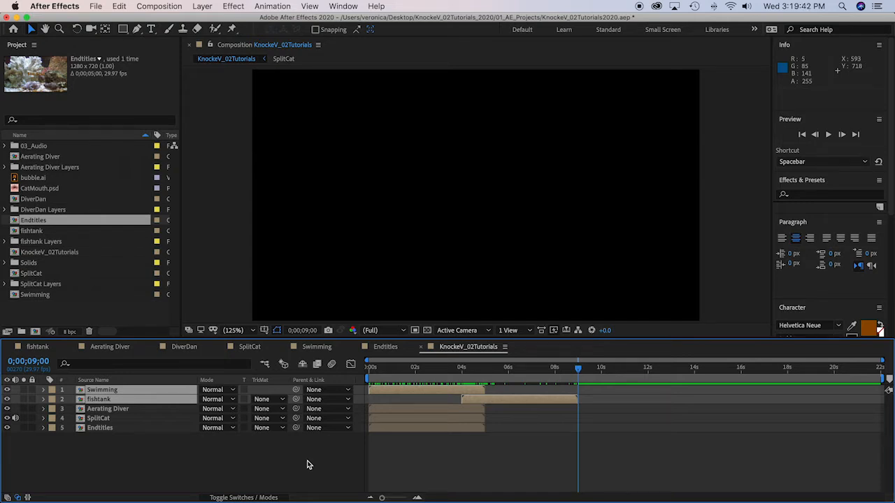
{"action": "left_click", "coordinate": [160, 411]}
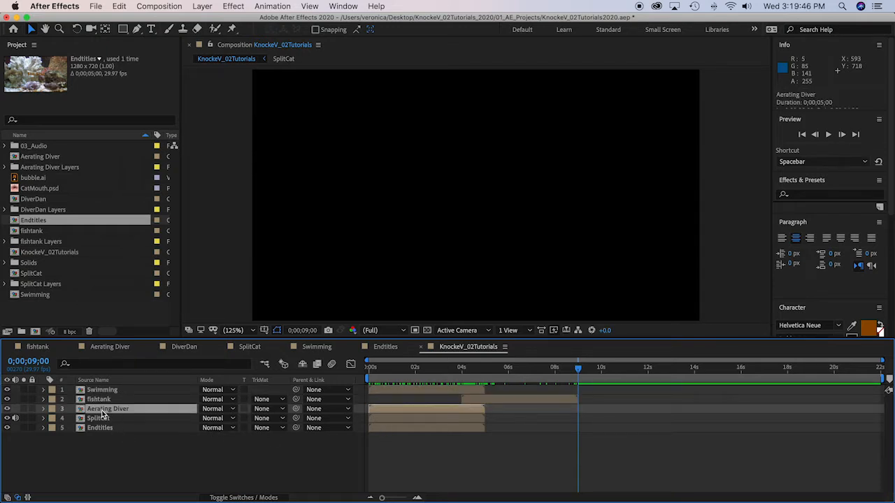
{"action": "left_click", "coordinate": [158, 428], "text": "shift"}
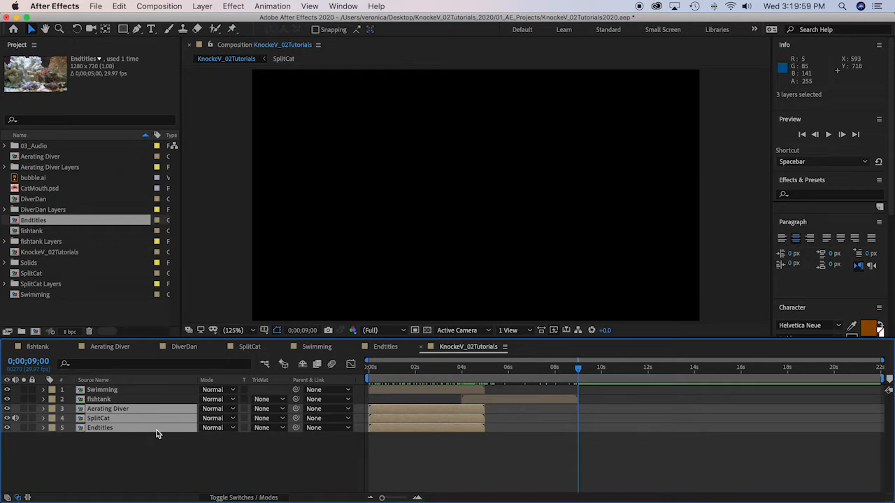
{"action": "key", "text": "bracketleft"}
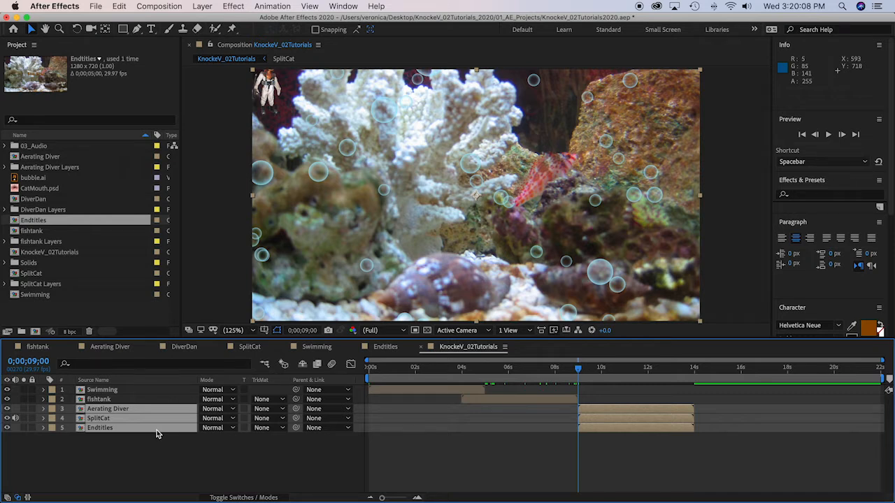
- Sequence the Aerating Diver, SplitCat and Endtitles layers with a 0;00;01;00 overlap and the transition set to Off
{"action": "right_click", "coordinate": [648, 417]}
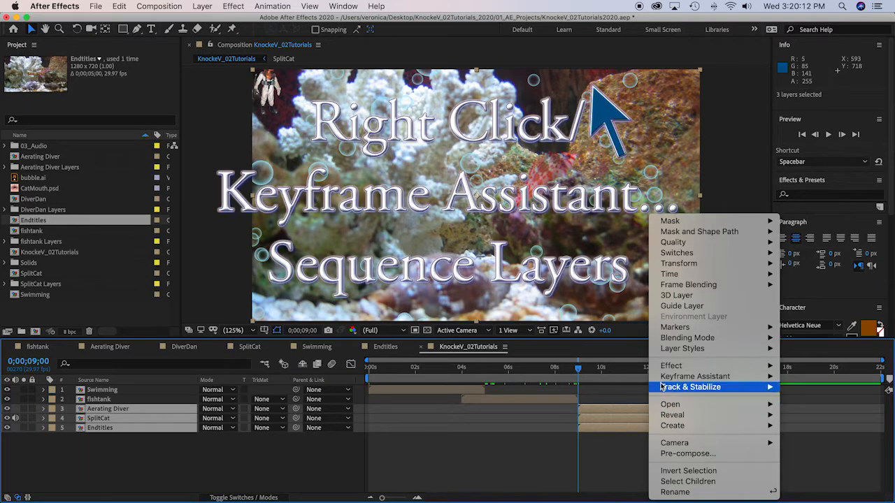
{"action": "mouse_move", "coordinate": [686, 377]}
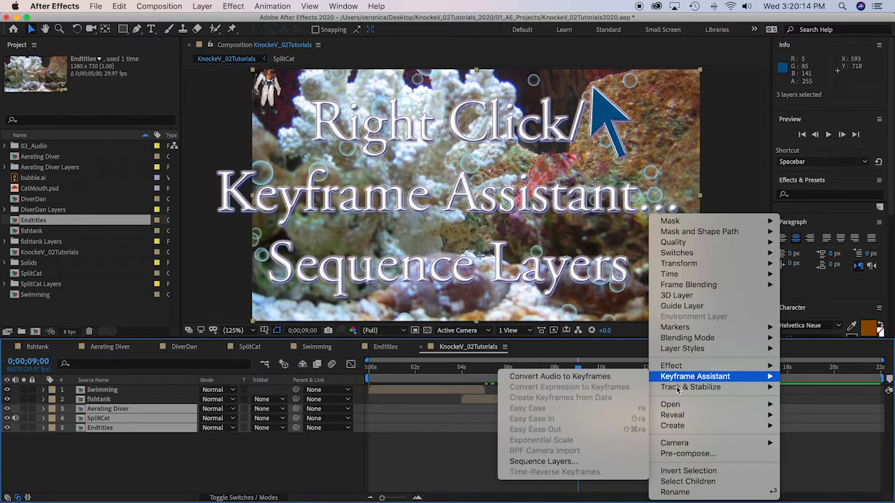
{"action": "left_click", "coordinate": [536, 462]}
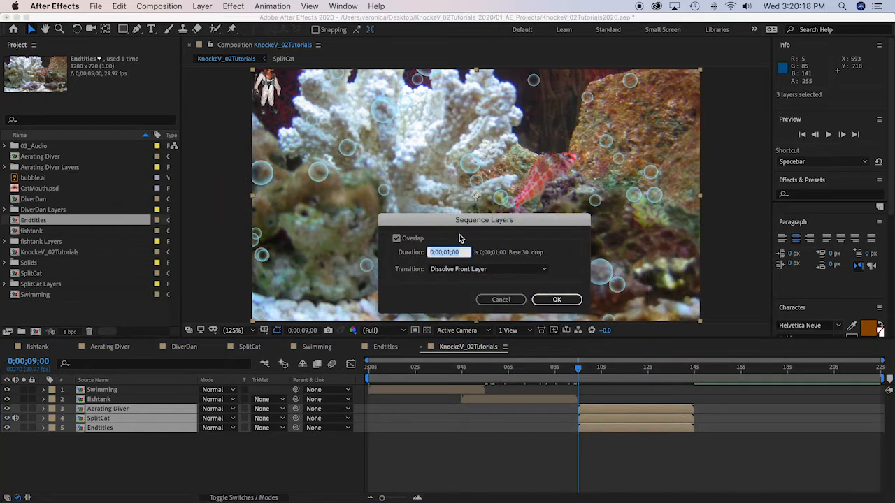
{"action": "left_click", "coordinate": [546, 271]}
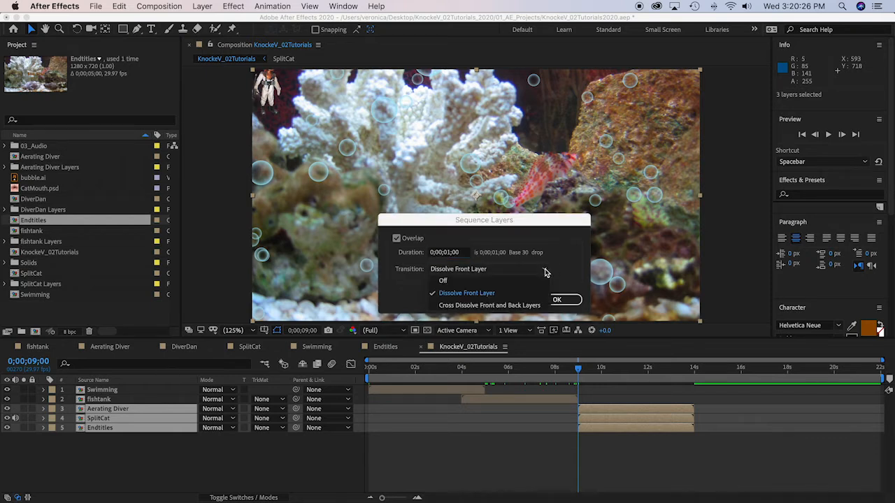
{"action": "left_click", "coordinate": [440, 280]}
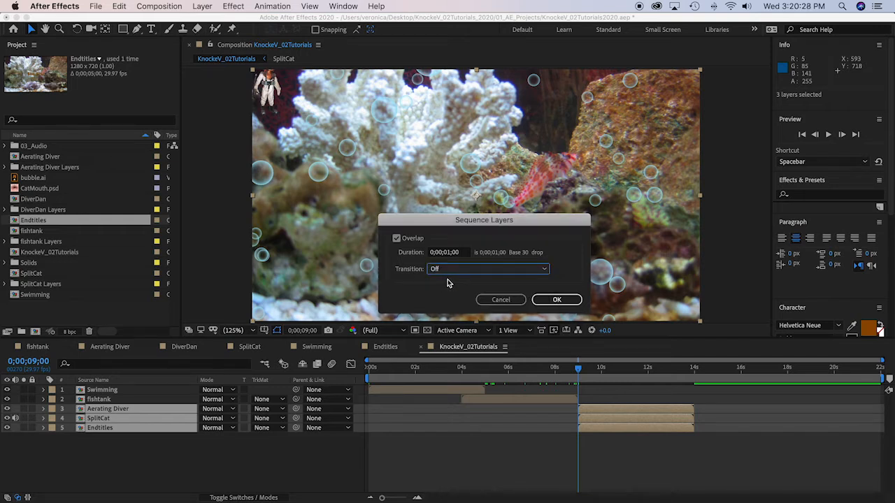
{"action": "left_click", "coordinate": [572, 300]}
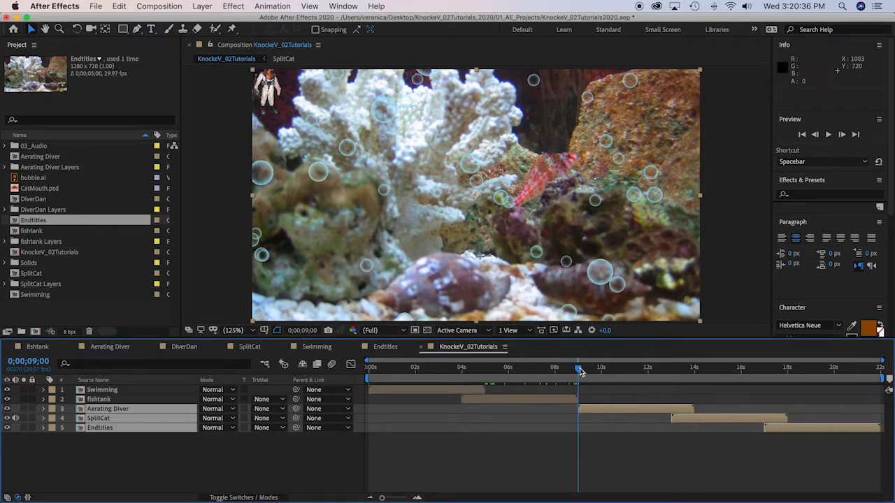
- Move the playhead to 0;00;13;00, where SplitCat starts, and select only the Aerating Diver layer
{"action": "left_click_drag", "start_coordinate": [578, 373], "coordinate": [673, 376]}
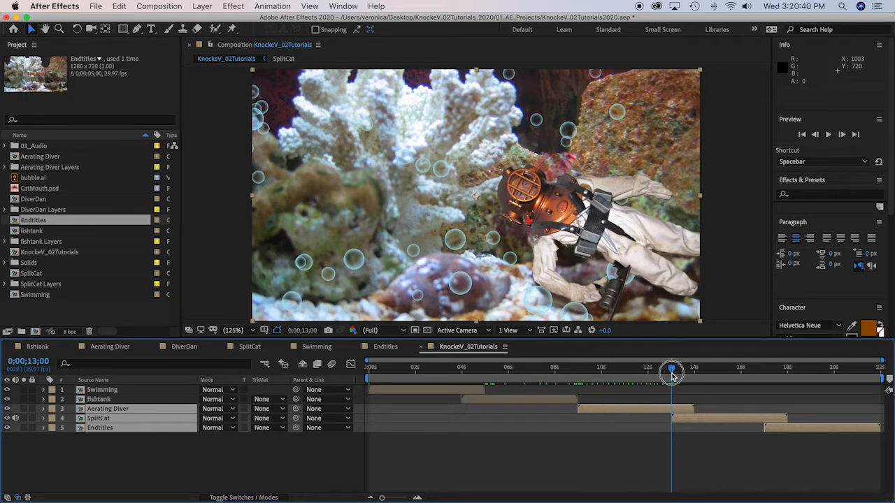
{"action": "left_click", "coordinate": [116, 458]}
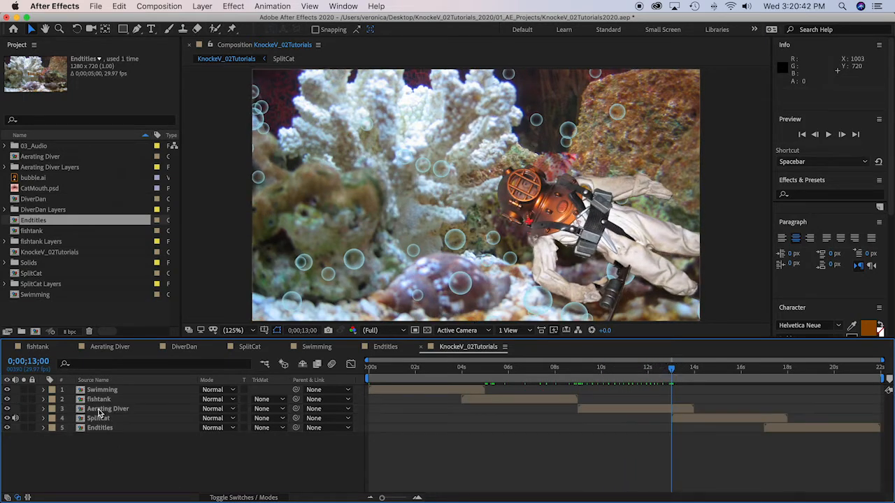
{"action": "left_click", "coordinate": [101, 411]}
{"action": "left_click", "coordinate": [111, 427], "text": "shift"}
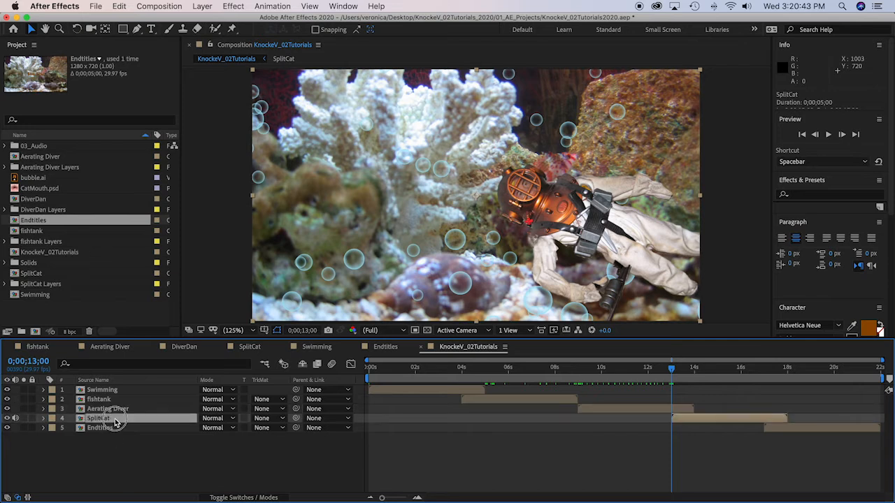
{"action": "left_click", "coordinate": [128, 459]}
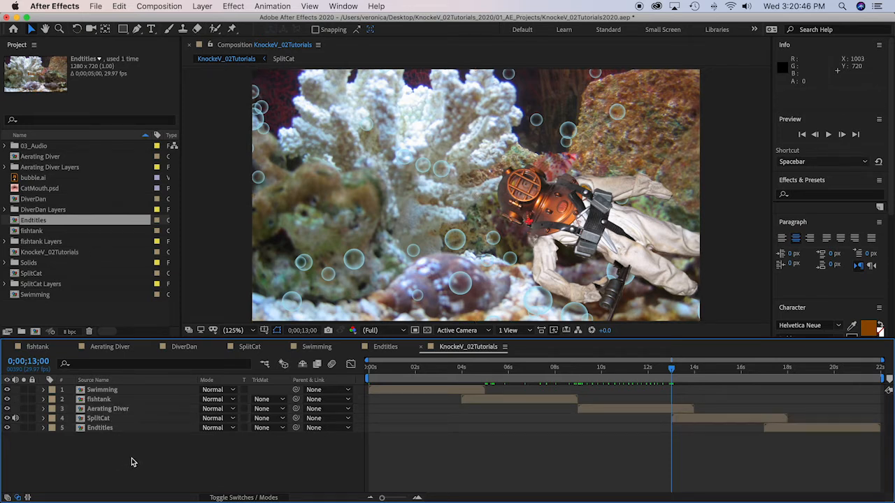
{"action": "left_click", "coordinate": [122, 411]}
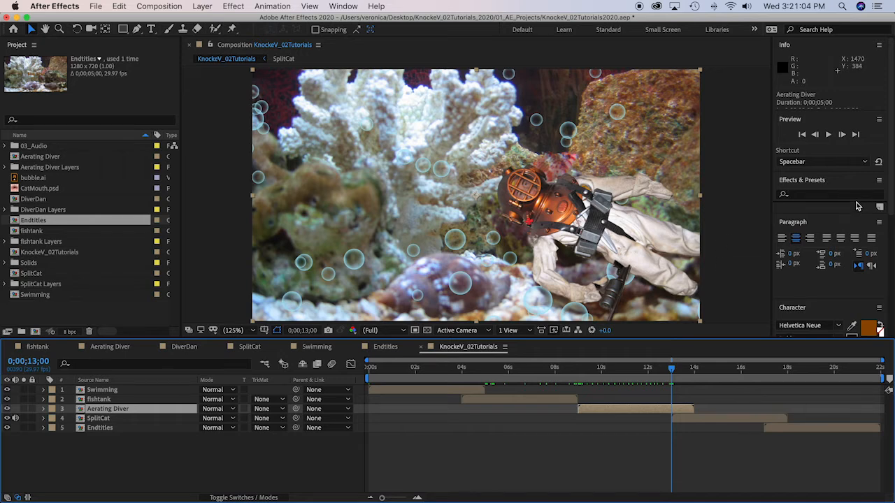
- Collapse the Paragraph settings and expand the Transition category of effects to show its full list
{"action": "left_click", "coordinate": [822, 183]}
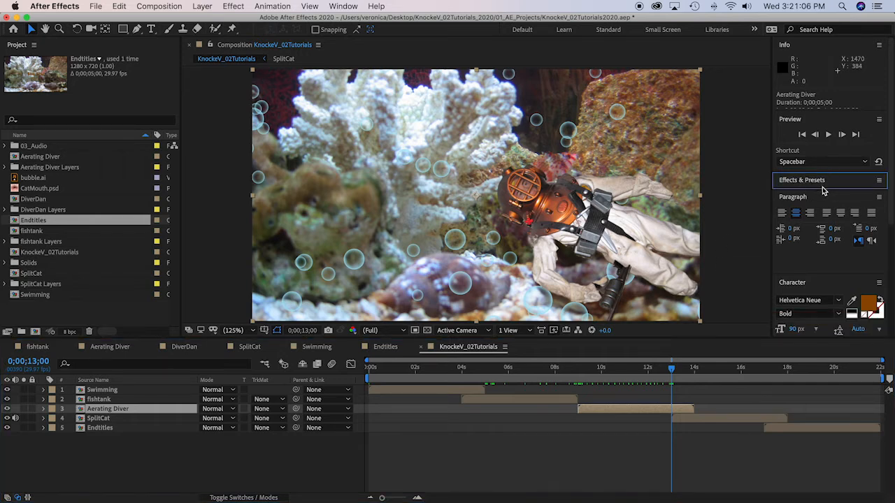
{"action": "left_click", "coordinate": [823, 195]}
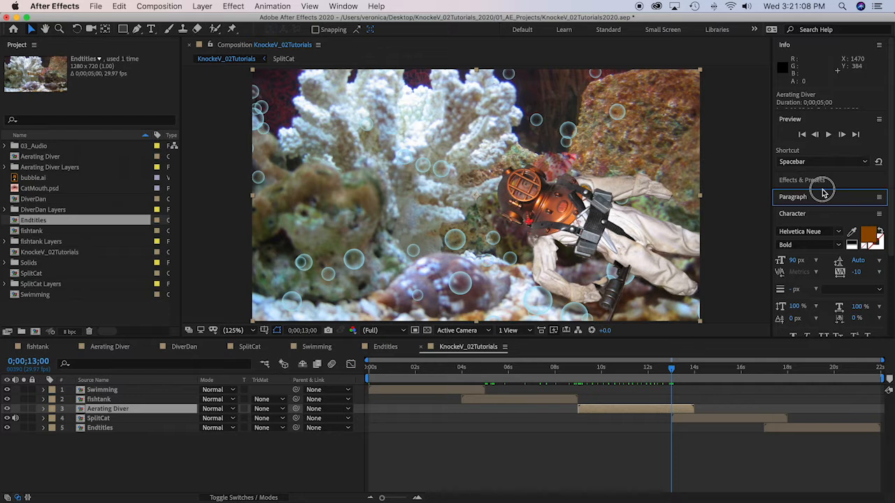
{"action": "left_click", "coordinate": [820, 182]}
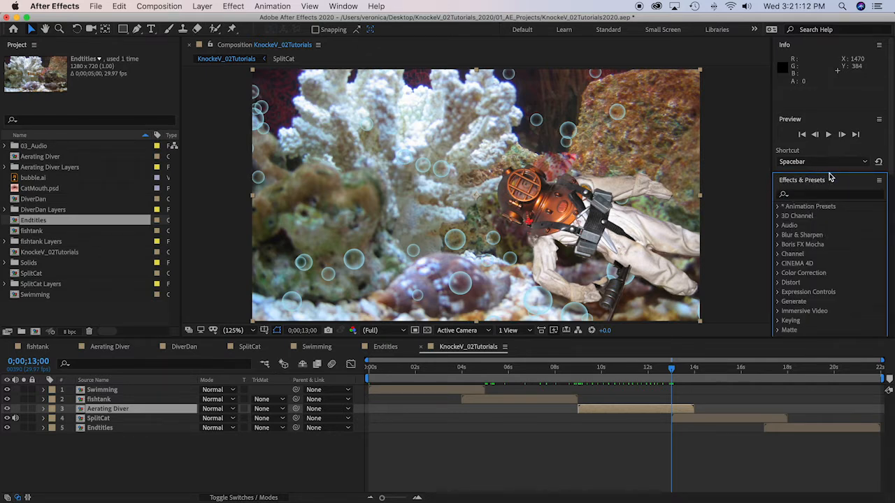
{"action": "left_click", "coordinate": [831, 178]}
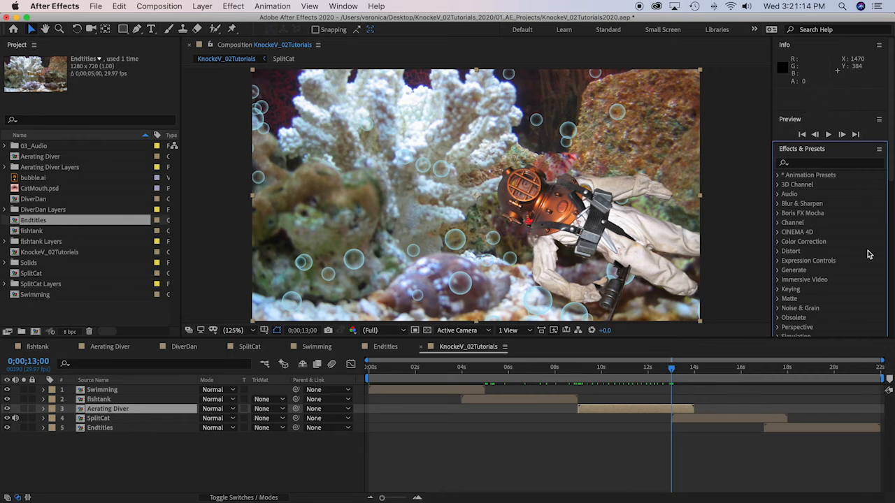
{"action": "left_click_drag", "start_coordinate": [891, 166], "coordinate": [890, 224]}
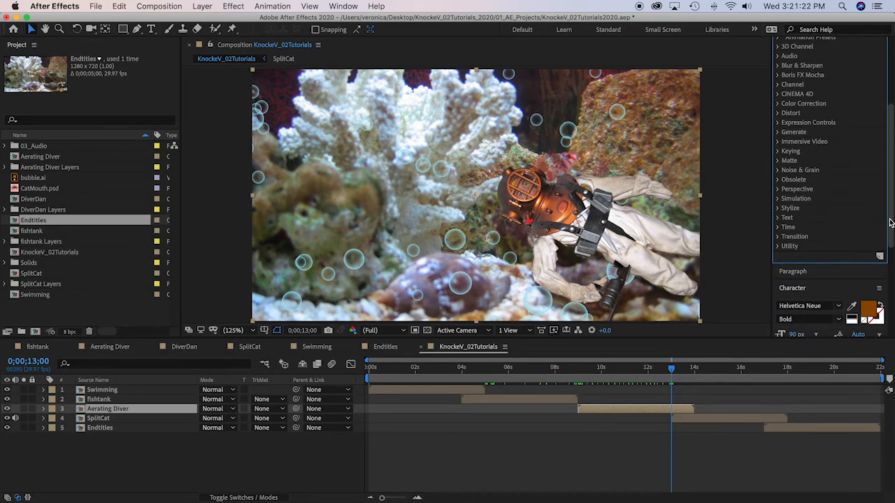
{"action": "left_click", "coordinate": [777, 237]}
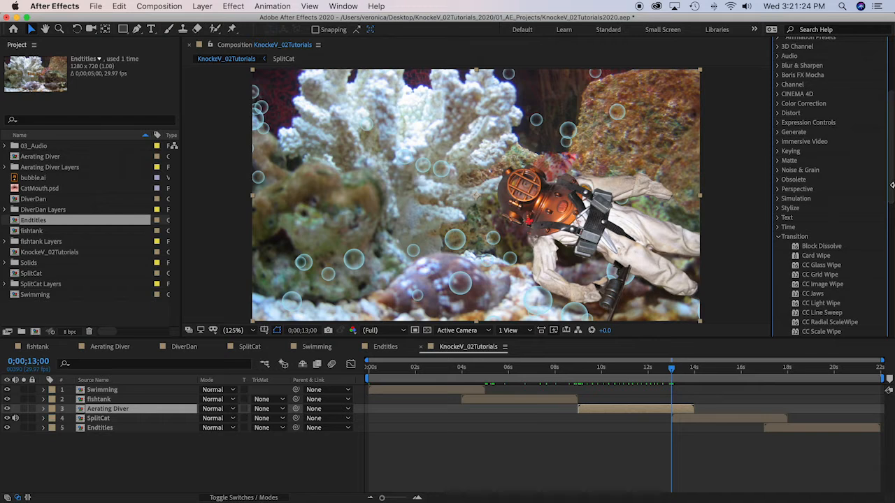
{"action": "left_click_drag", "start_coordinate": [890, 187], "coordinate": [888, 233]}
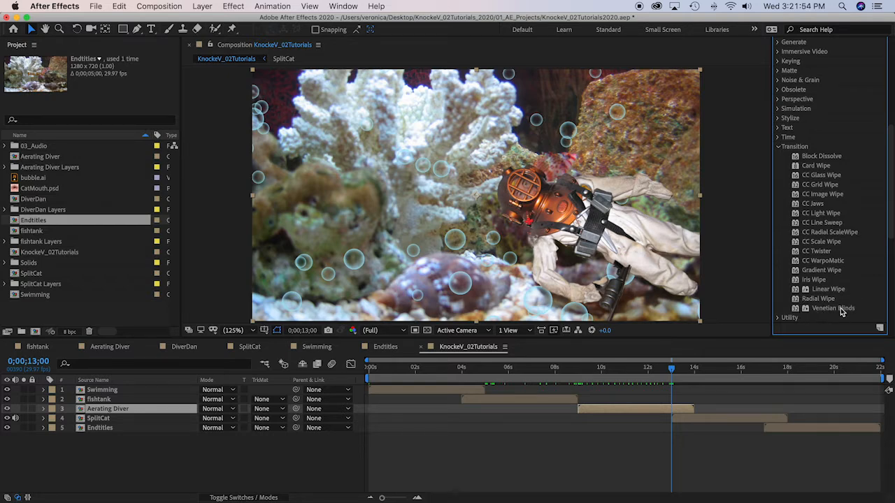
- Switch to Chrome and search Google for "motion island after effects transitions"
{"action": "mouse_move", "coordinate": [556, 501]}
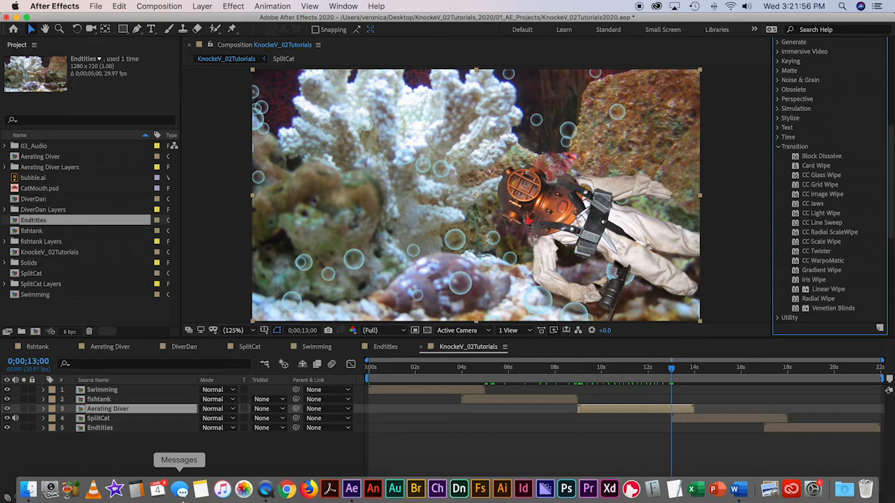
{"action": "left_click", "coordinate": [286, 490]}
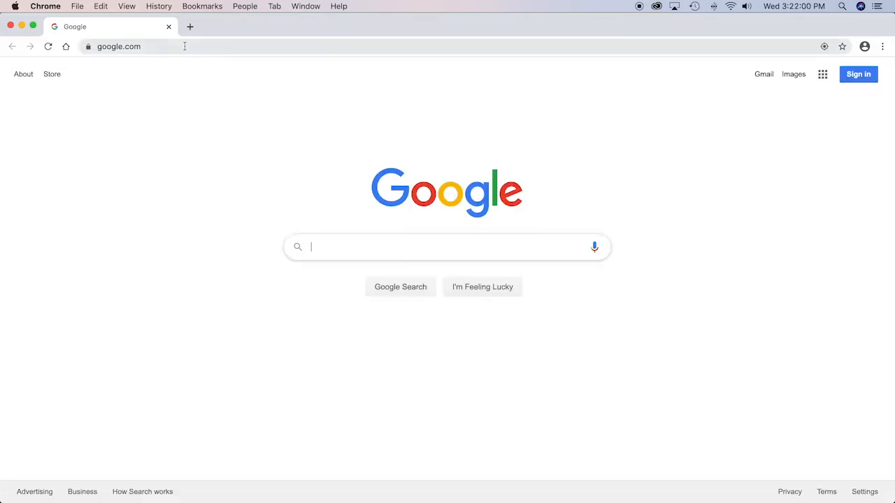
{"action": "left_click", "coordinate": [66, 46]}
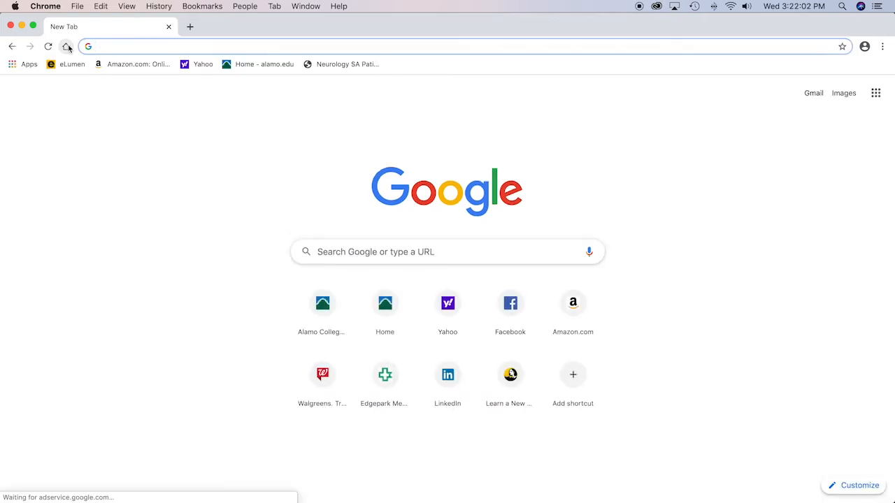
{"action": "left_click", "coordinate": [395, 251]}
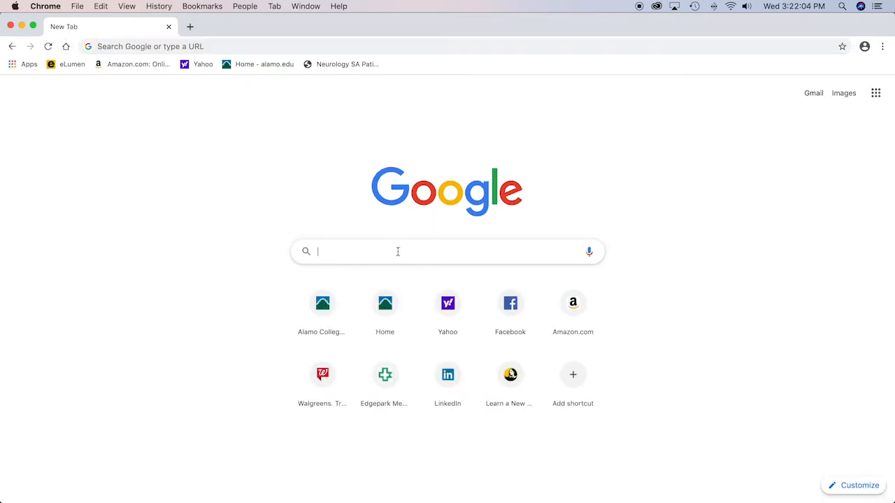
{"action": "type", "text": "mo"}
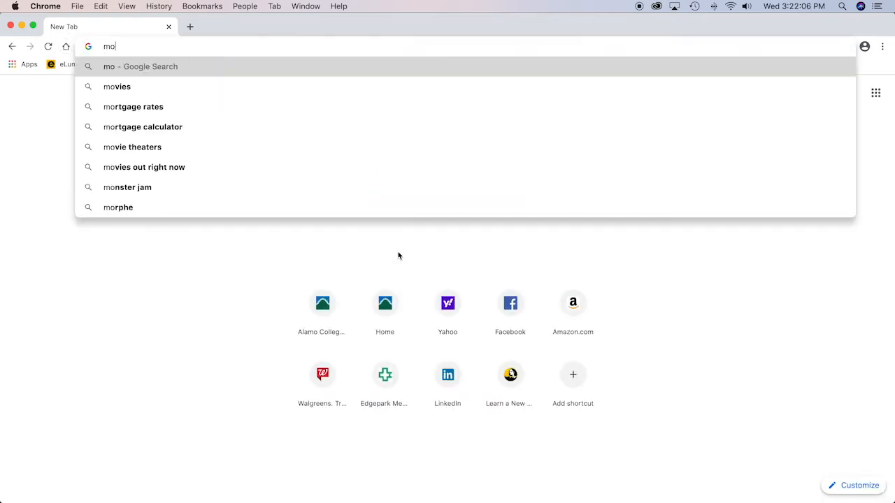
{"action": "type", "text": "tion islan"}
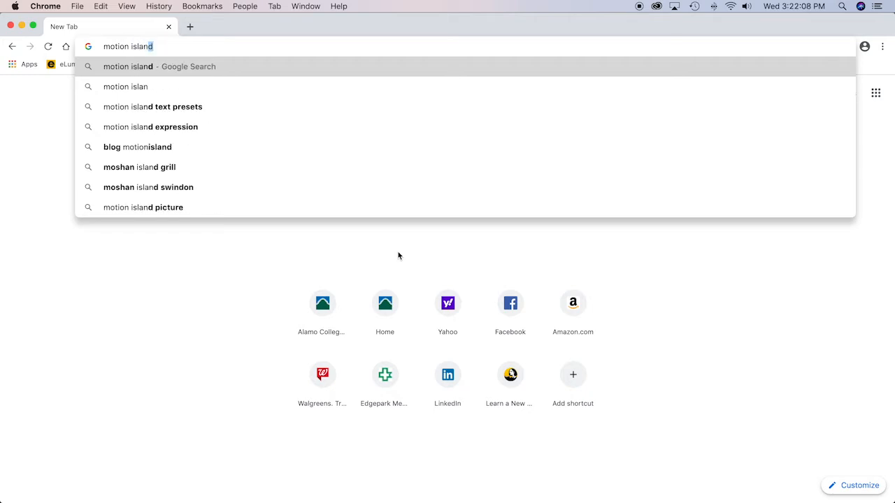
{"action": "type", "text": "d "}
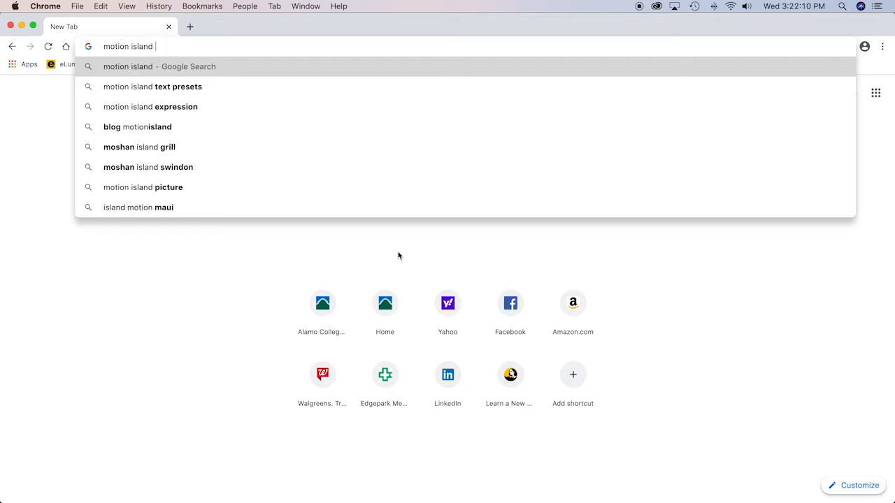
{"action": "type", "text": "after effects "}
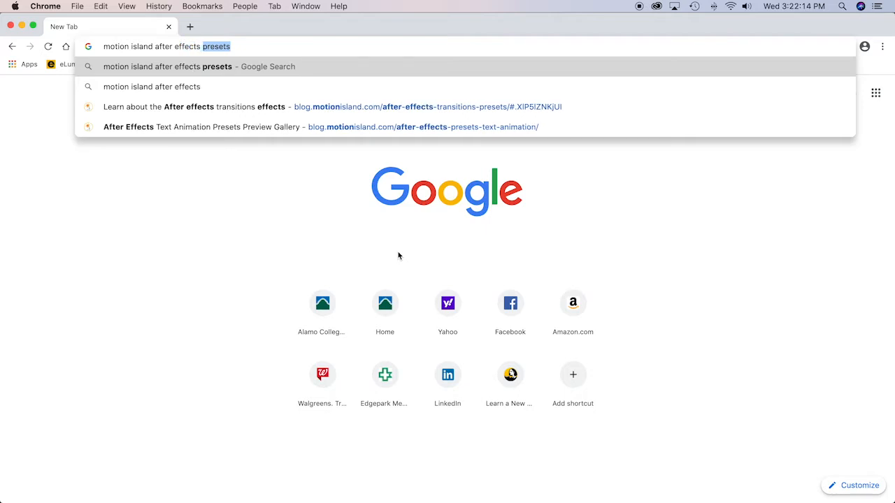
{"action": "type", "text": "tras"}
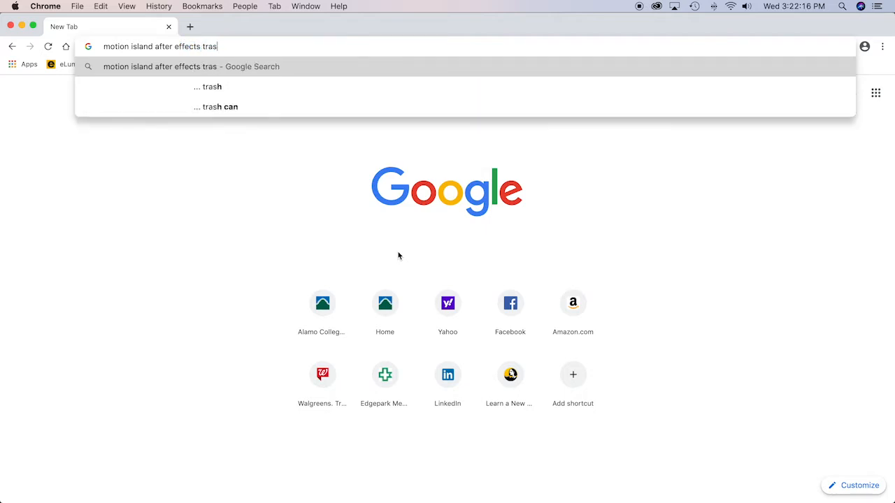
{"action": "key", "text": "BackSpace"}
{"action": "type", "text": "ns"}
{"action": "type", "text": "ition"}
{"action": "type", "text": "s"}
{"action": "key", "text": "Return"}
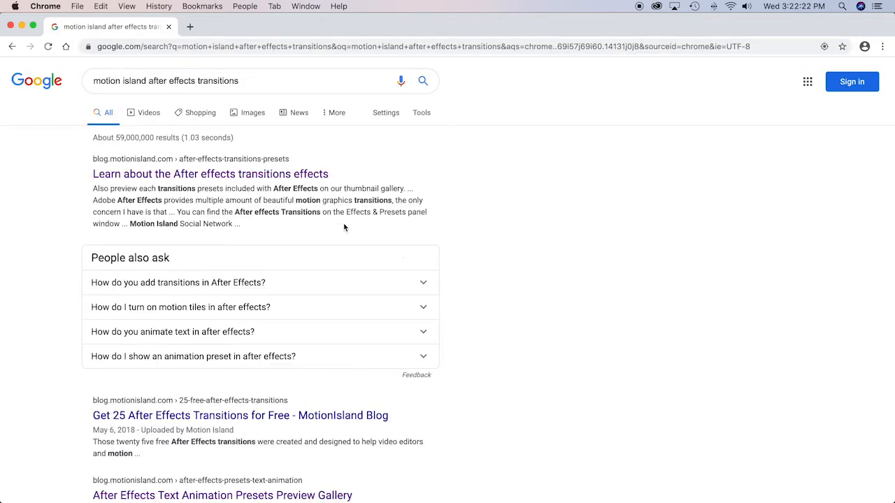
- Open the MotionIsland article on After Effects transitions and examine the animated previews in its After Effects Transitions gallery
{"action": "left_click", "coordinate": [169, 175]}
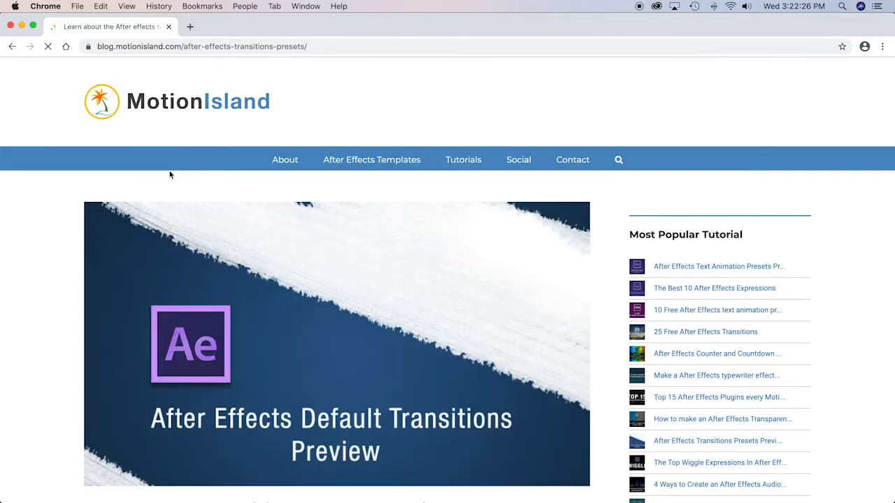
{"action": "scroll", "coordinate": [380, 294], "scroll_direction": "down", "scroll_amount": 5}
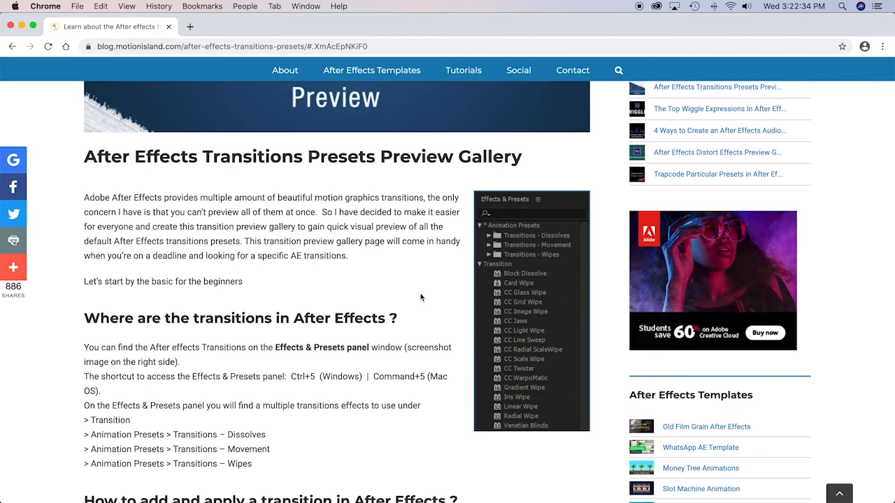
{"action": "scroll", "coordinate": [421, 297], "scroll_direction": "down", "scroll_amount": 3}
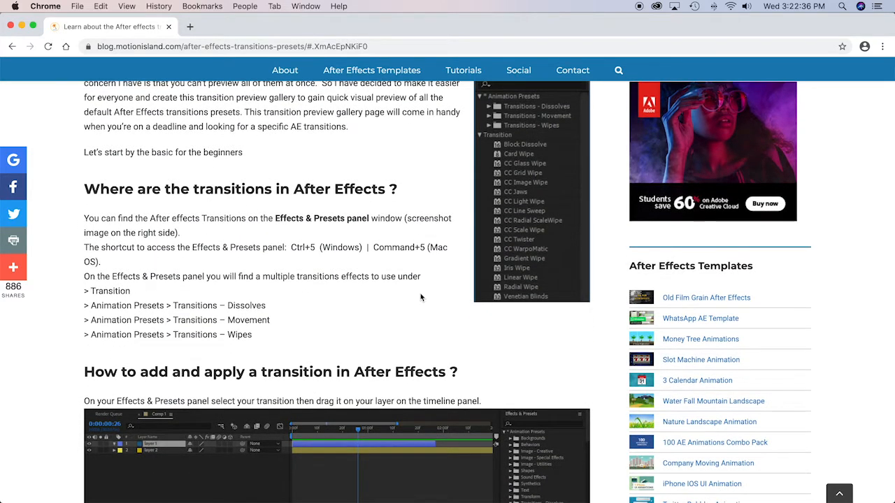
{"action": "scroll", "coordinate": [446, 336], "scroll_direction": "down", "scroll_amount": 7}
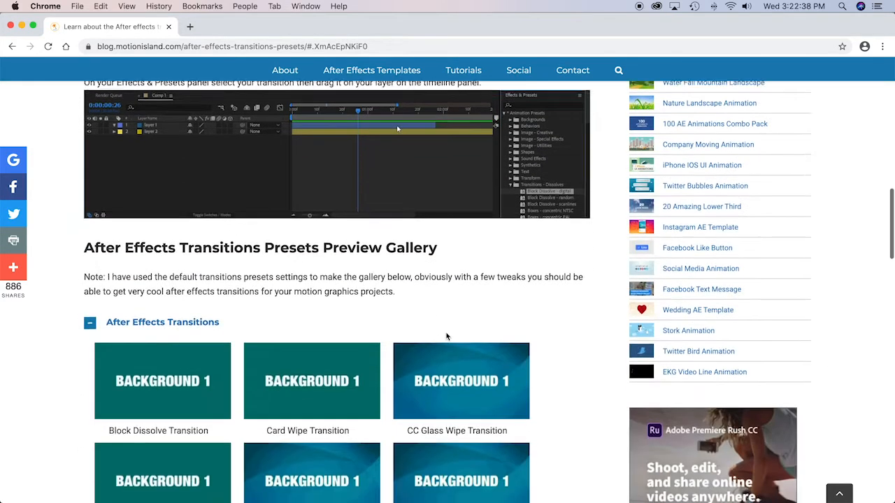
{"action": "scroll", "coordinate": [446, 337], "scroll_direction": "down", "scroll_amount": 6}
{"action": "scroll", "coordinate": [448, 336], "scroll_direction": "up", "scroll_amount": 1}
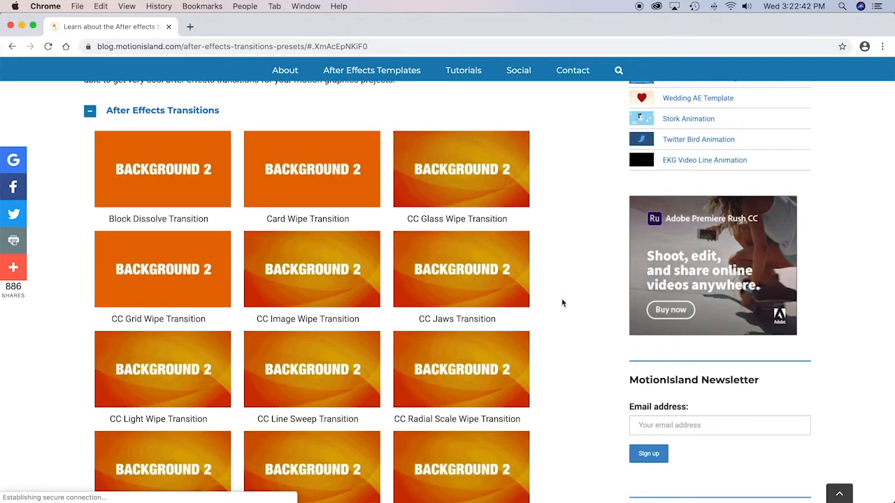
{"action": "scroll", "coordinate": [562, 303], "scroll_direction": "down", "scroll_amount": 1}
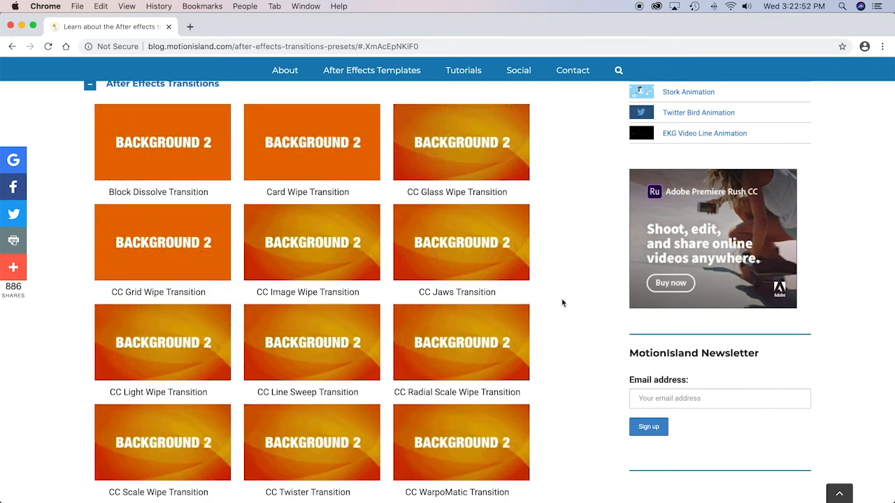
{"action": "scroll", "coordinate": [563, 303], "scroll_direction": "down", "scroll_amount": 1}
{"action": "scroll", "coordinate": [562, 303], "scroll_direction": "down", "scroll_amount": 4}
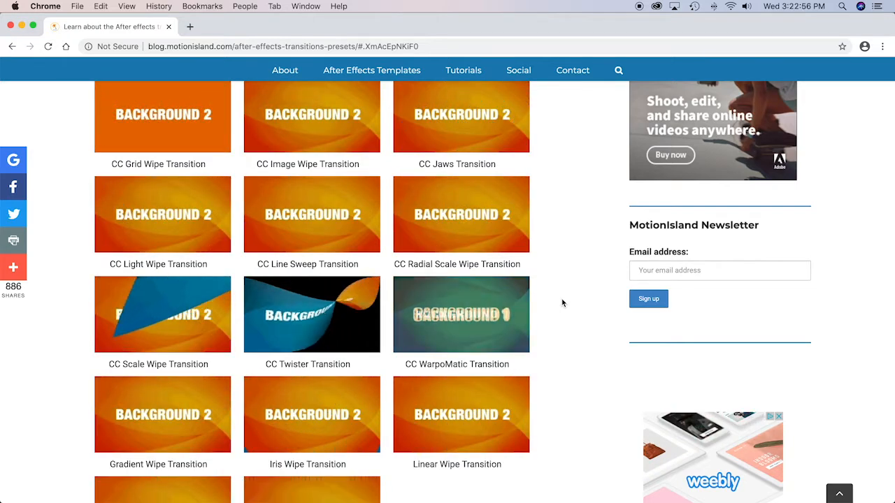
{"action": "scroll", "coordinate": [563, 303], "scroll_direction": "down", "scroll_amount": 1}
{"action": "scroll", "coordinate": [563, 303], "scroll_direction": "down", "scroll_amount": 2}
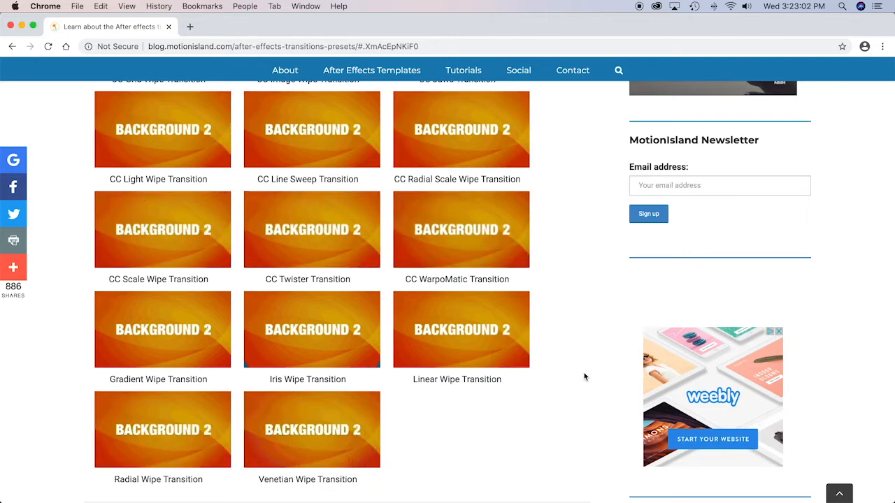
{"action": "scroll", "coordinate": [584, 377], "scroll_direction": "down", "scroll_amount": 1}
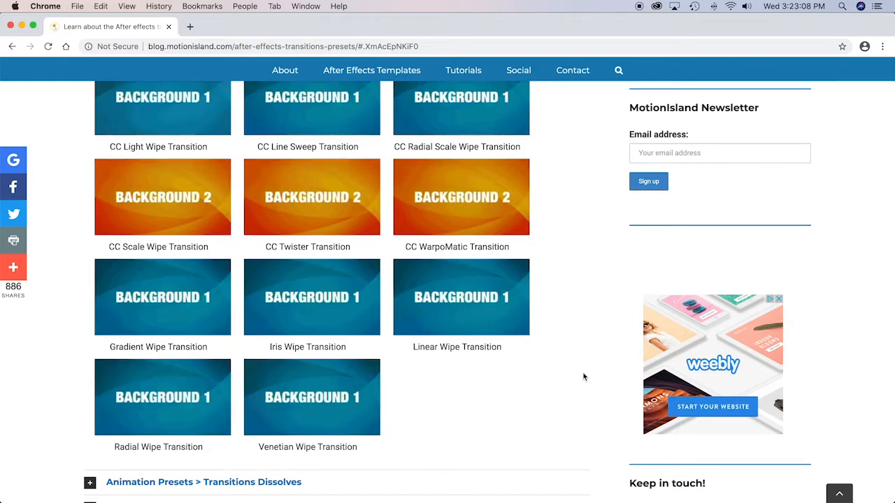
{"action": "scroll", "coordinate": [583, 377], "scroll_direction": "up", "scroll_amount": 10}
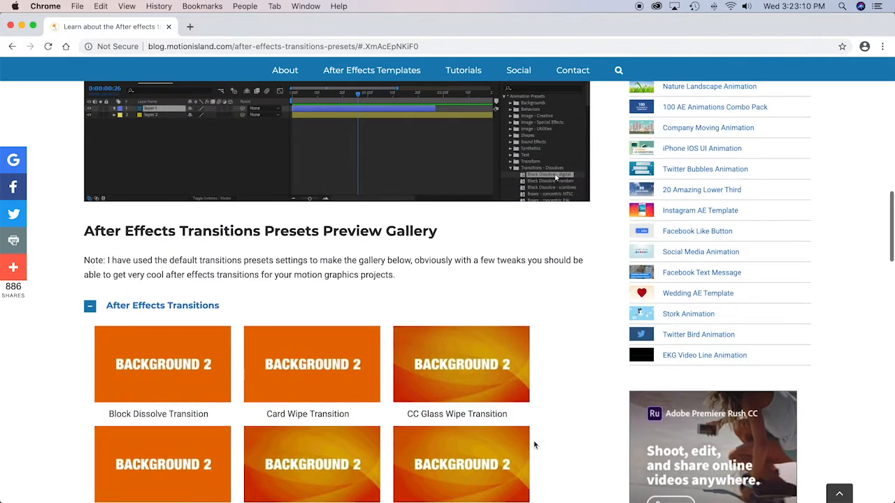
- Switch back to After Effects and apply the Iris Wipe transition effect to the Aerating Diver layer
{"action": "mouse_move", "coordinate": [437, 492]}
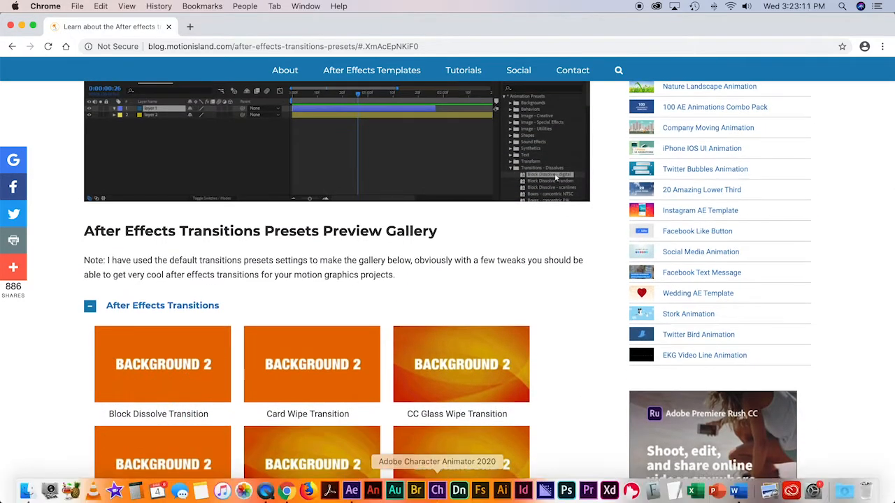
{"action": "left_click", "coordinate": [351, 492]}
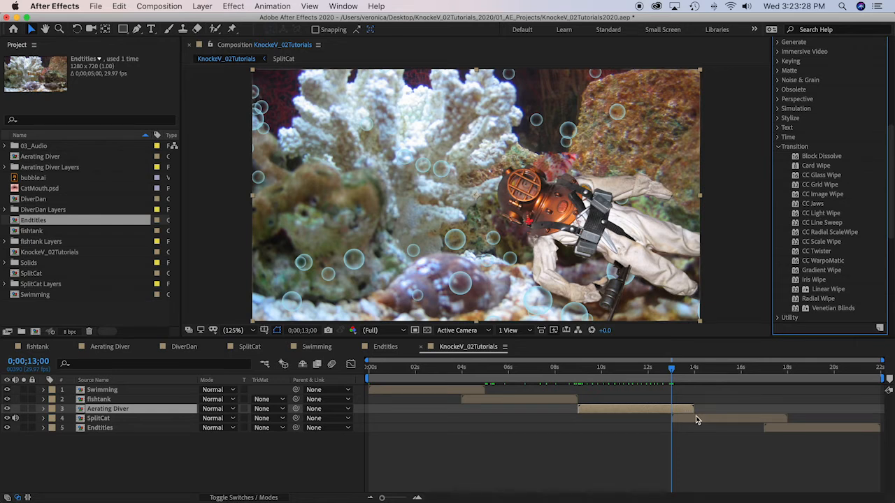
{"action": "double_click", "coordinate": [813, 279]}
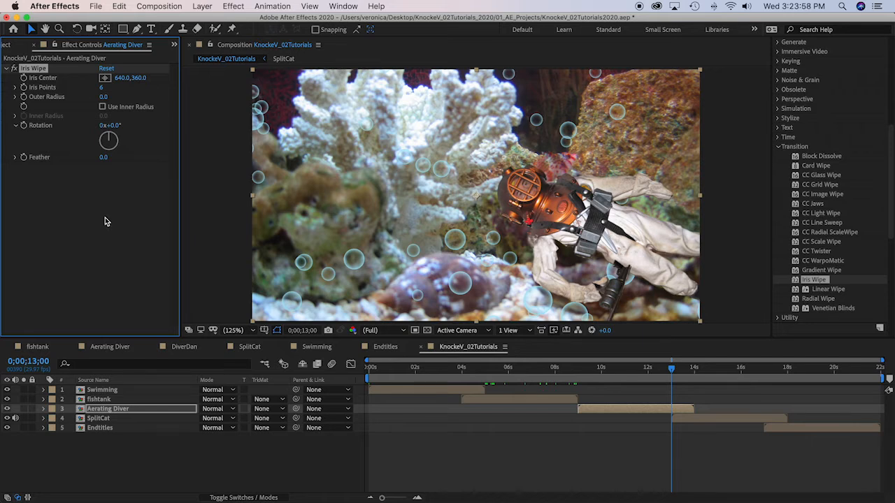
- Enable Outer Radius keyframing at 0;00;13;00 for the Iris Wipe, and set Iris Points to 32 and Feather to 4
{"action": "left_click", "coordinate": [24, 97]}
{"action": "left_click", "coordinate": [102, 88]}
{"action": "type", "text": "32"}
{"action": "left_click", "coordinate": [29, 179]}
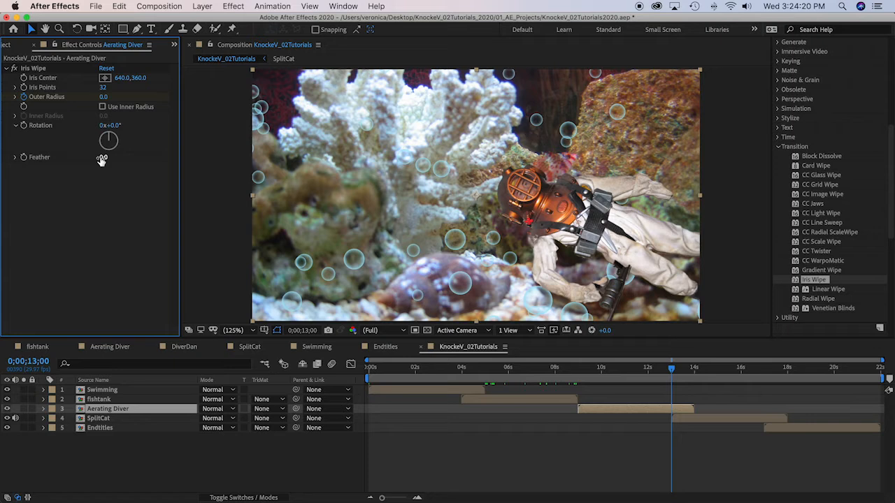
{"action": "left_click", "coordinate": [102, 158]}
{"action": "type", "text": "4"}
{"action": "left_click", "coordinate": [107, 230]}
- Keyframe the Iris Wipe's Outer Radius to 807 at 0;00;13;28 and save the project
{"action": "left_click", "coordinate": [672, 371]}
{"action": "left_click_drag", "start_coordinate": [672, 371], "coordinate": [695, 374]}
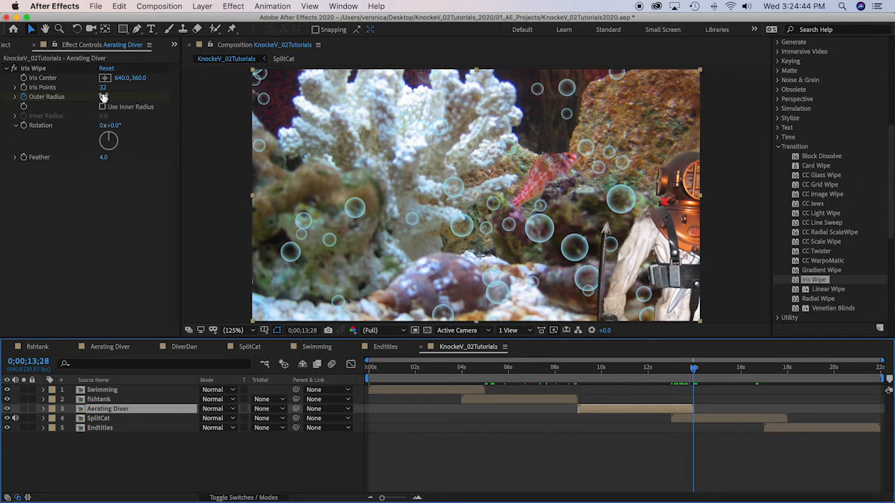
{"action": "left_click_drag", "start_coordinate": [103, 97], "coordinate": [455, 87]}
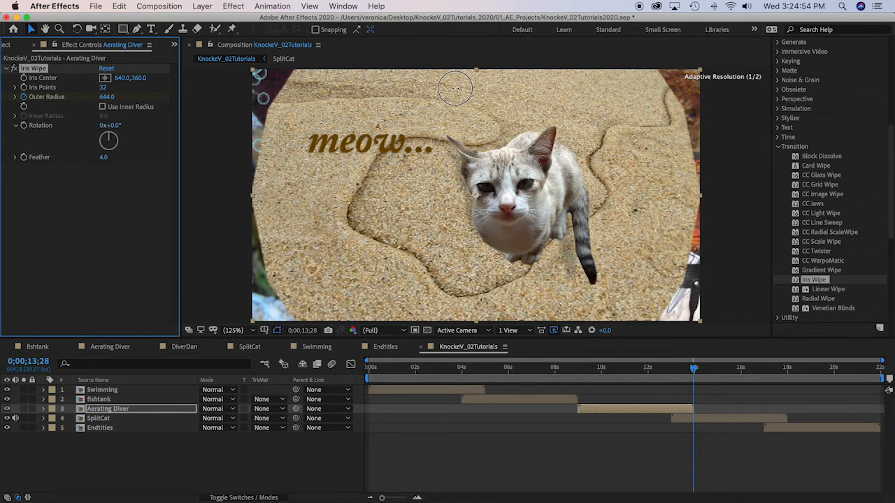
{"action": "left_click_drag", "start_coordinate": [455, 87], "coordinate": [524, 91]}
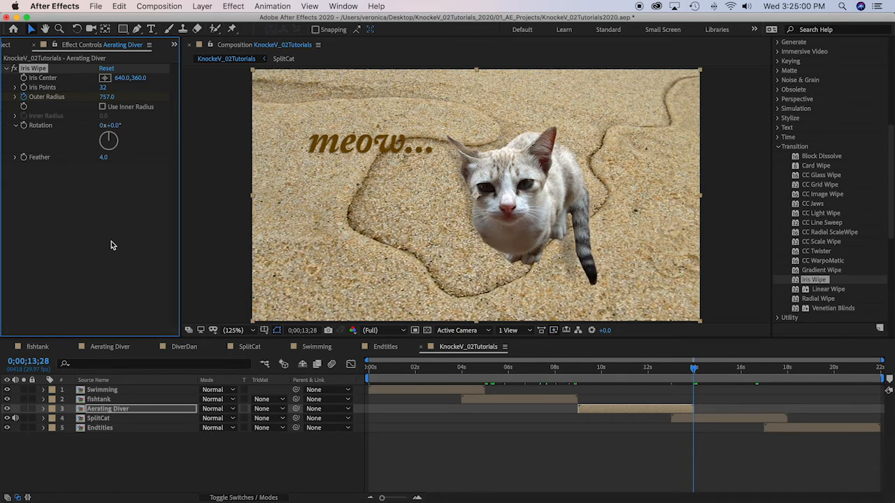
{"action": "left_click_drag", "start_coordinate": [108, 97], "coordinate": [132, 98]}
{"action": "key", "text": "super+s"}
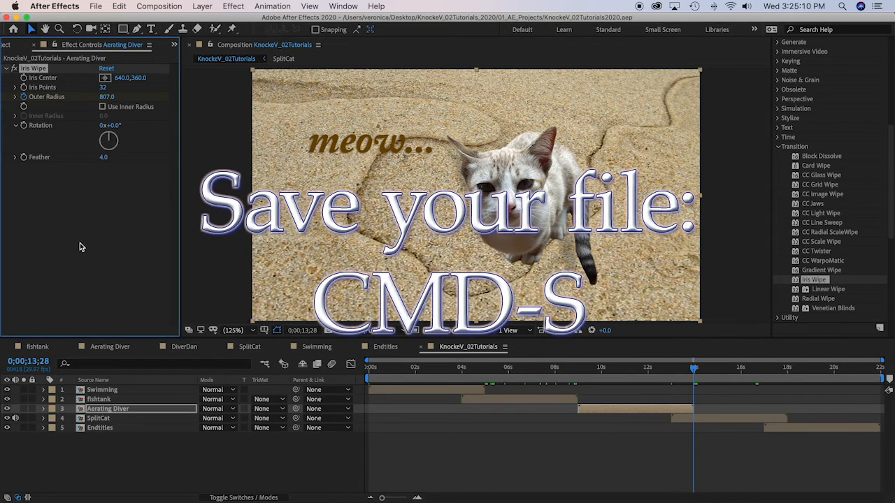
- Play back the Iris Wipe transition between Aerating Diver and SplitCat, starting at about 12 seconds
{"action": "left_click_drag", "start_coordinate": [694, 370], "coordinate": [658, 376]}
{"action": "key", "text": "space"}
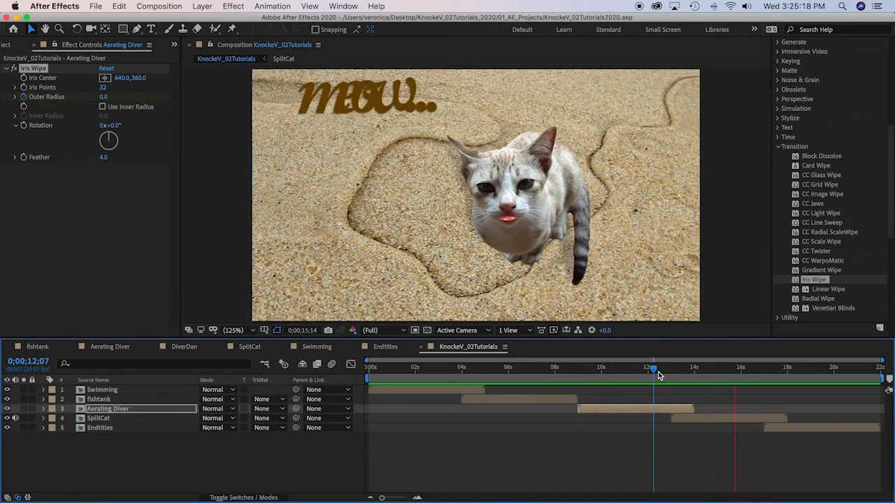
{"action": "key", "text": "space"}
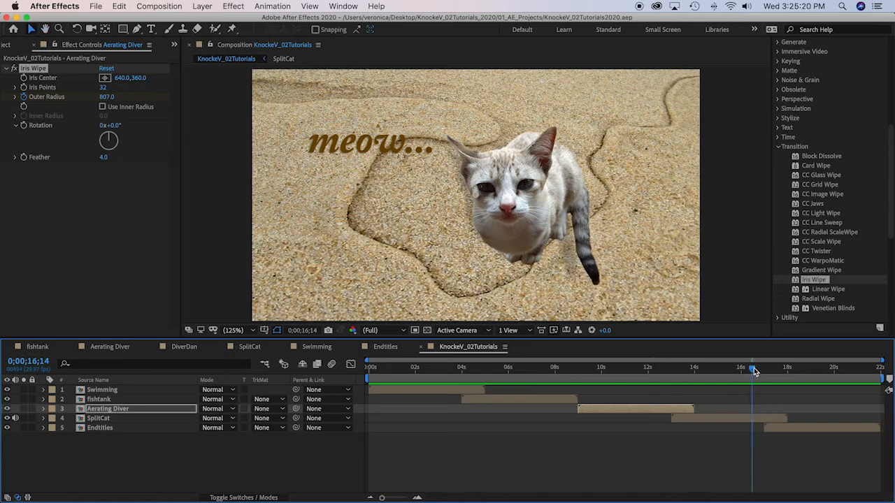
- Fade out the SplitCat layer with Opacity keyframes of 100% at 0;00;16;29 and 0% at 0;00;18;00, and save the project
{"action": "left_click", "coordinate": [131, 419]}
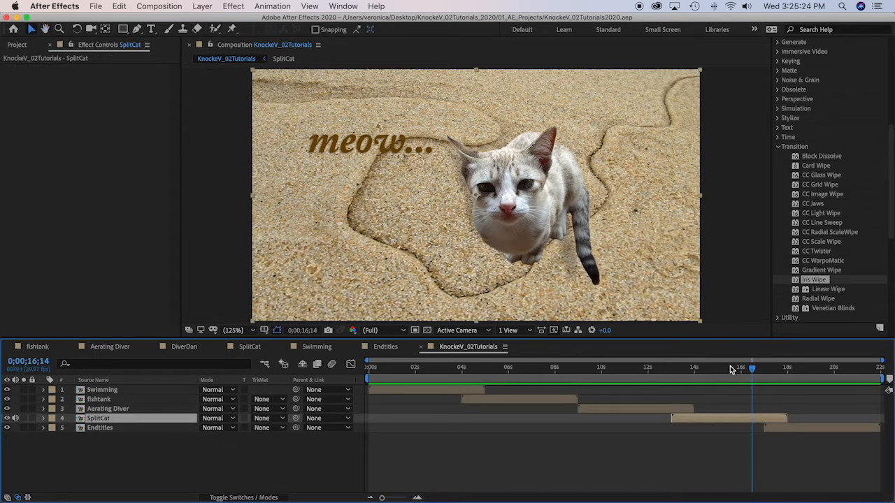
{"action": "left_click_drag", "start_coordinate": [751, 368], "coordinate": [764, 369]}
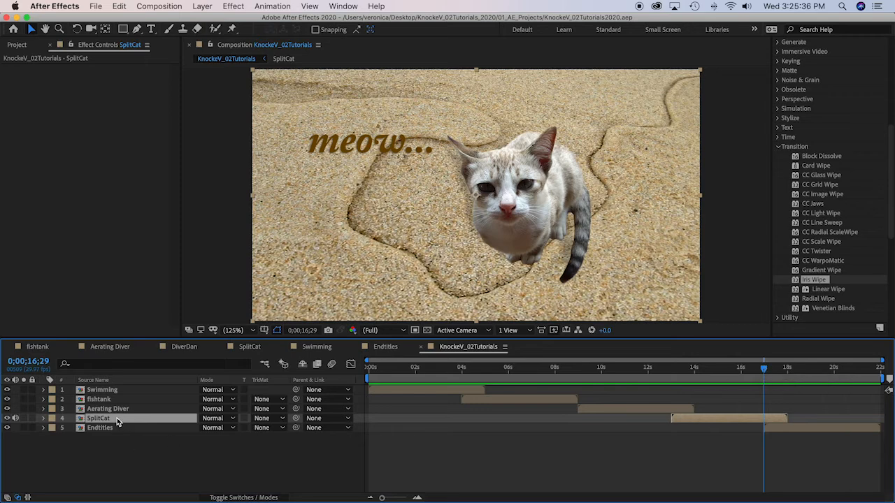
{"action": "key", "text": "t"}
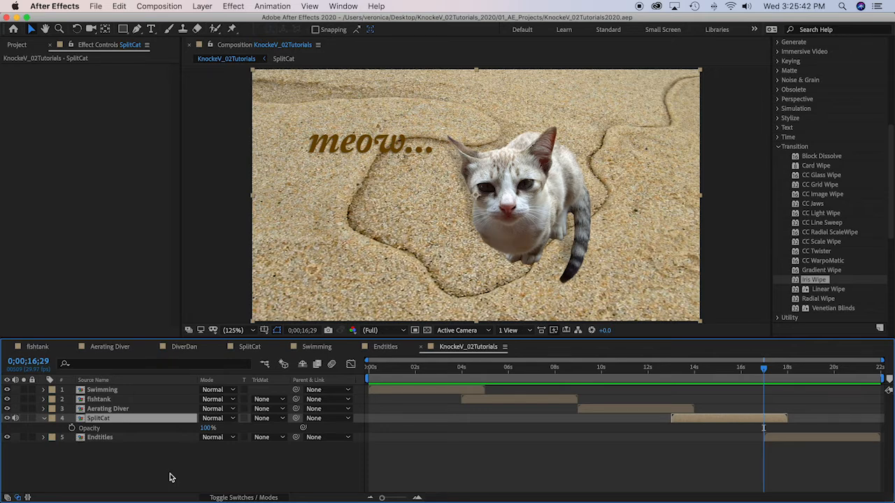
{"action": "left_click", "coordinate": [71, 428]}
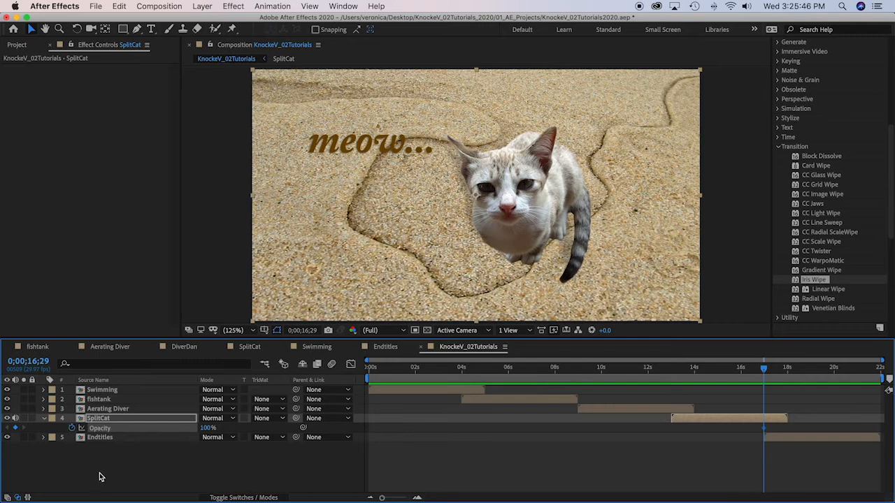
{"action": "left_click_drag", "start_coordinate": [764, 368], "coordinate": [788, 367]}
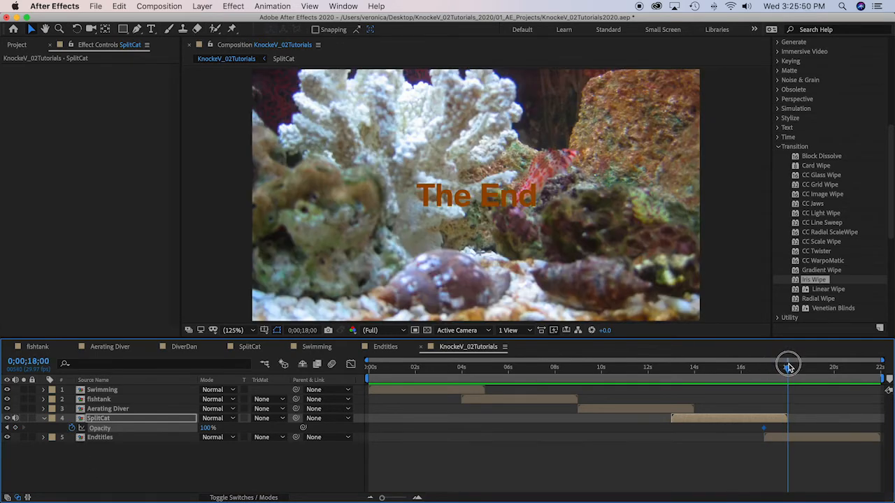
{"action": "left_click", "coordinate": [206, 430]}
{"action": "left_click", "coordinate": [208, 427]}
{"action": "type", "text": "0"}
{"action": "key", "text": "Return"}
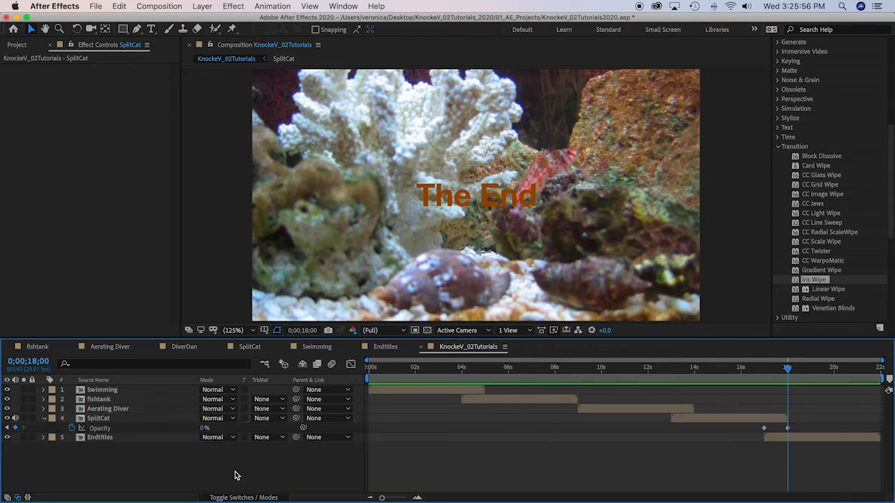
{"action": "left_click_drag", "start_coordinate": [787, 371], "coordinate": [128, 368]}
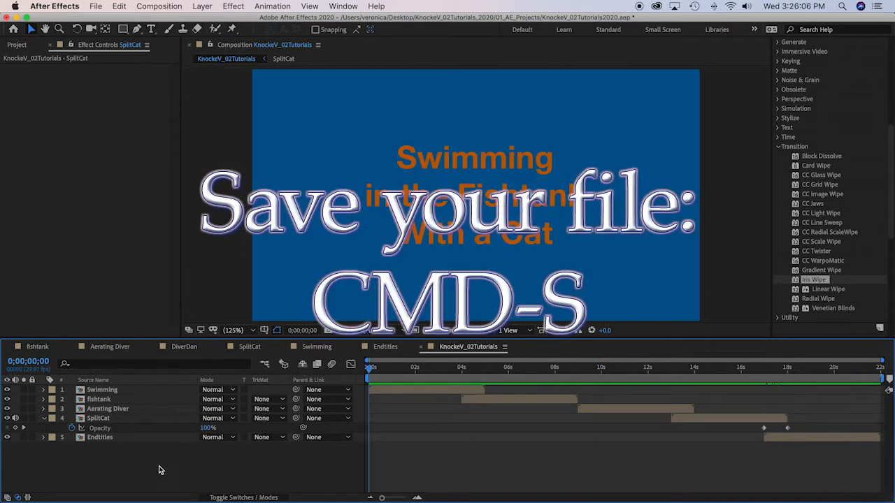
{"action": "key", "text": "super+s"}
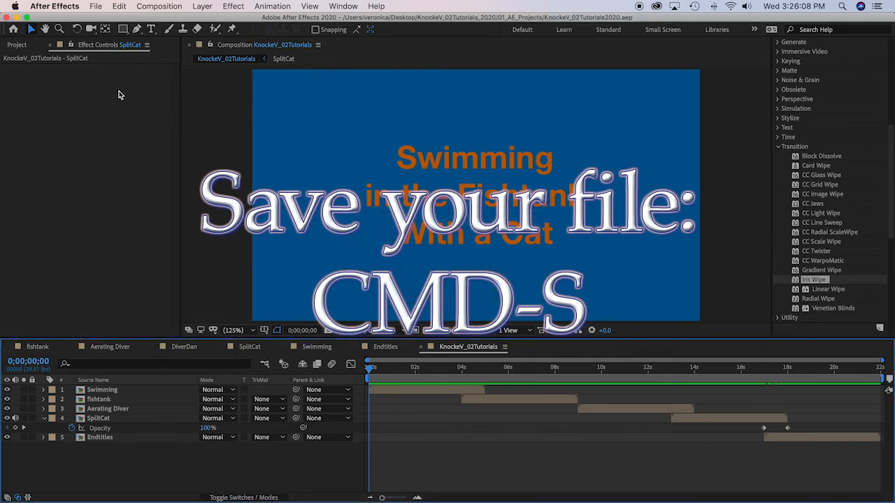
- Add bubbles.mp3 from the 03_Audio folder as the bottom layer of the master composition
{"action": "left_click", "coordinate": [51, 45]}
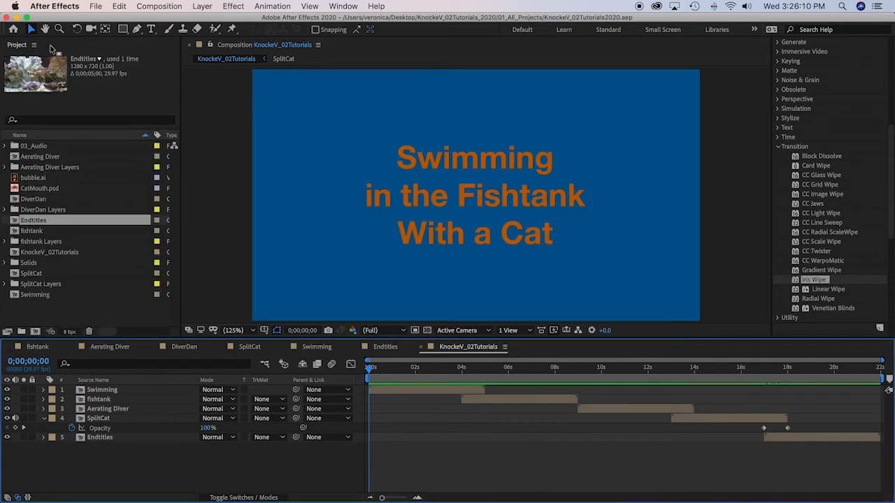
{"action": "left_click", "coordinate": [9, 146]}
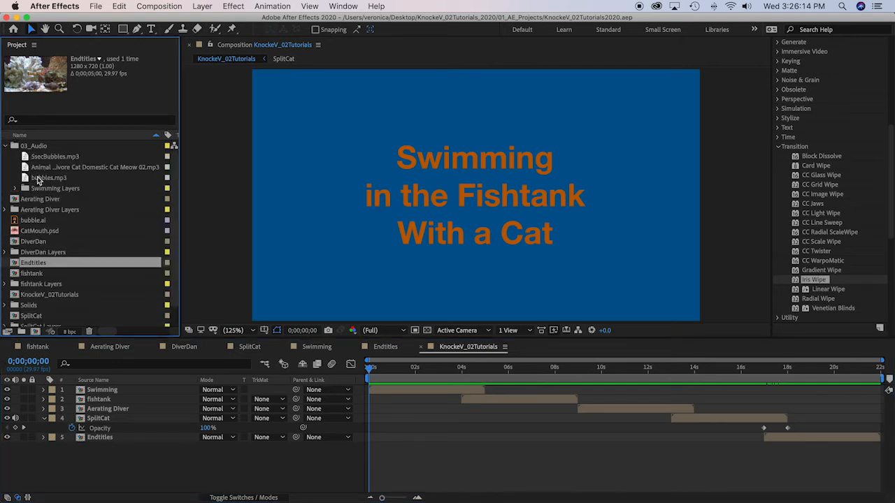
{"action": "left_click", "coordinate": [55, 179]}
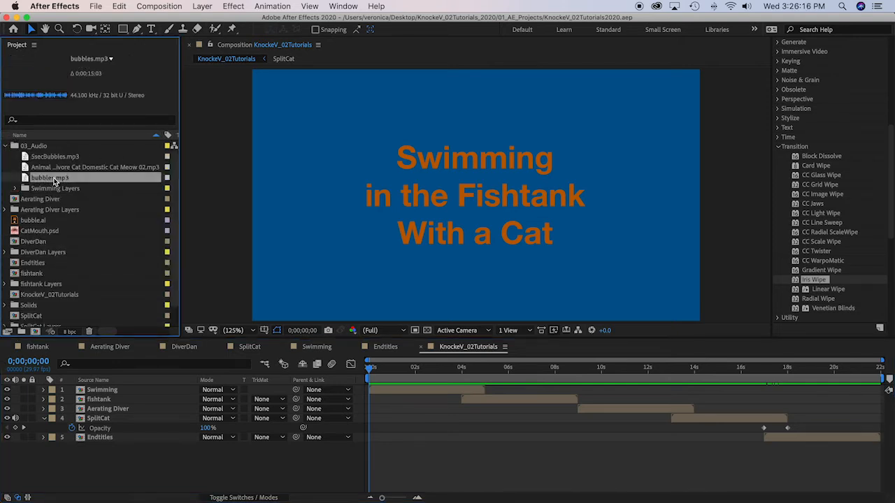
{"action": "left_click", "coordinate": [48, 158]}
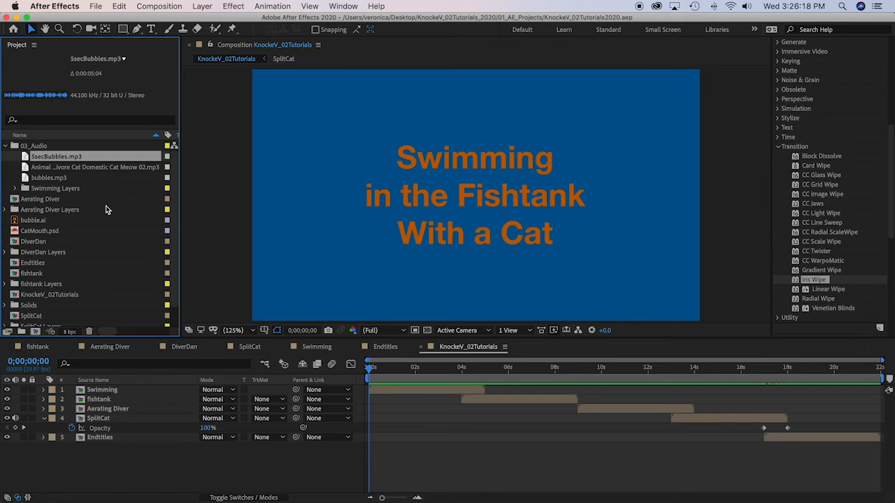
{"action": "left_click", "coordinate": [47, 179]}
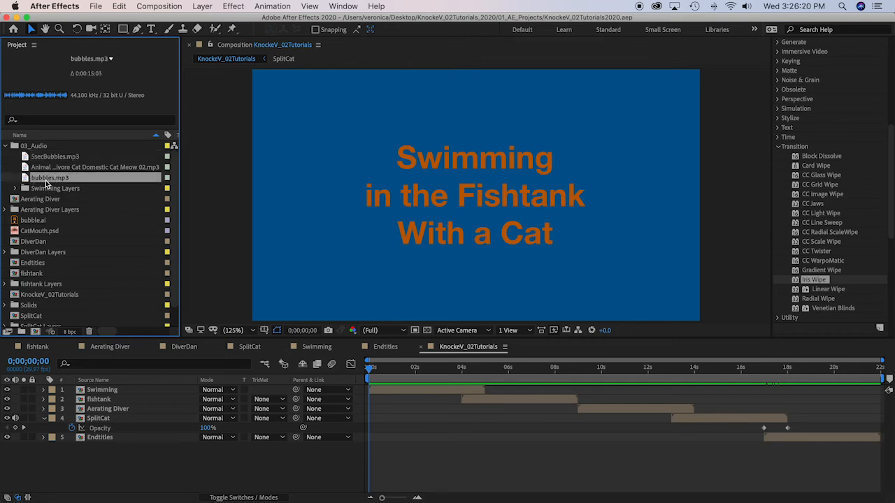
{"action": "left_click_drag", "start_coordinate": [46, 183], "coordinate": [119, 464]}
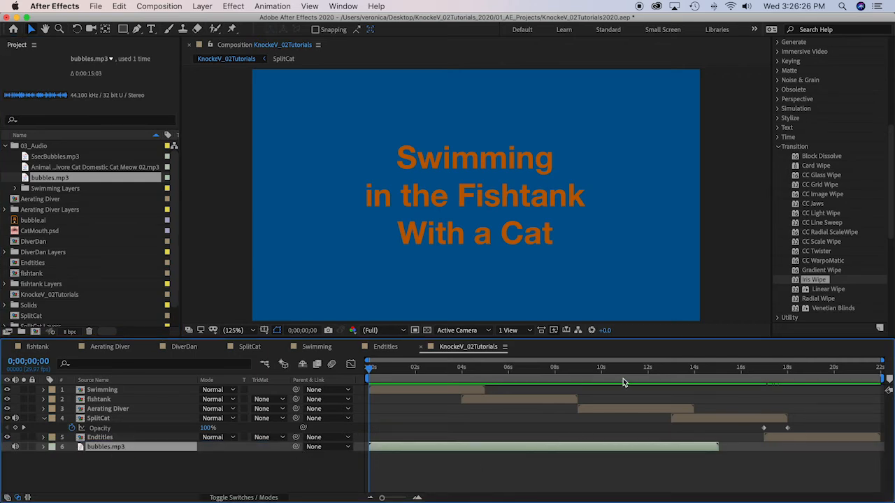
- Shift the bubbles.mp3 layer to start at 0;00;04;00, in line with the fishtank layer
{"action": "left_click", "coordinate": [368, 369]}
{"action": "left_click_drag", "start_coordinate": [369, 369], "coordinate": [462, 371]}
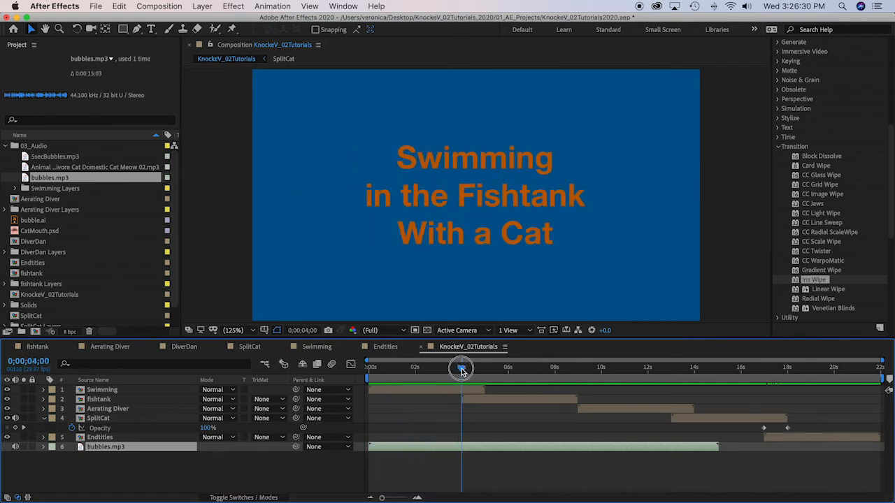
{"action": "left_click", "coordinate": [383, 449]}
{"action": "left_click_drag", "start_coordinate": [383, 449], "coordinate": [478, 442]}
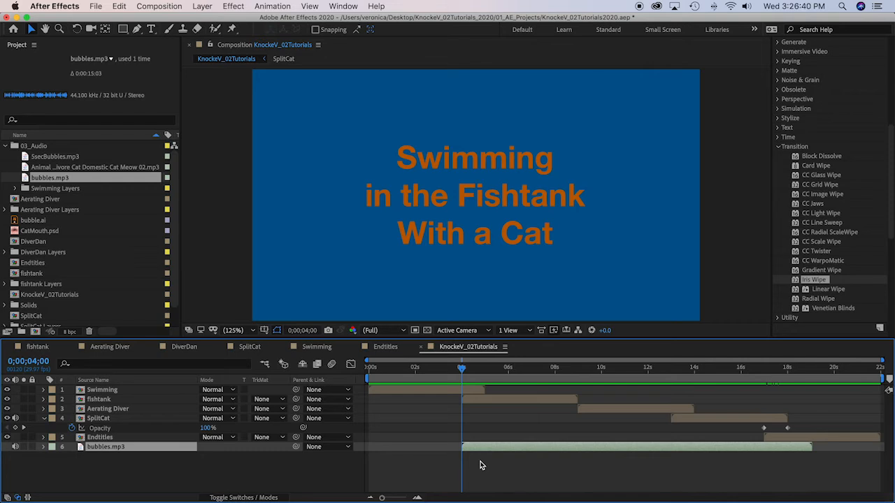
- Preview the master composition from its beginning, return to the first frame and save the project
{"action": "left_click_drag", "start_coordinate": [462, 369], "coordinate": [369, 367]}
{"action": "mouse_move", "coordinate": [286, 492]}
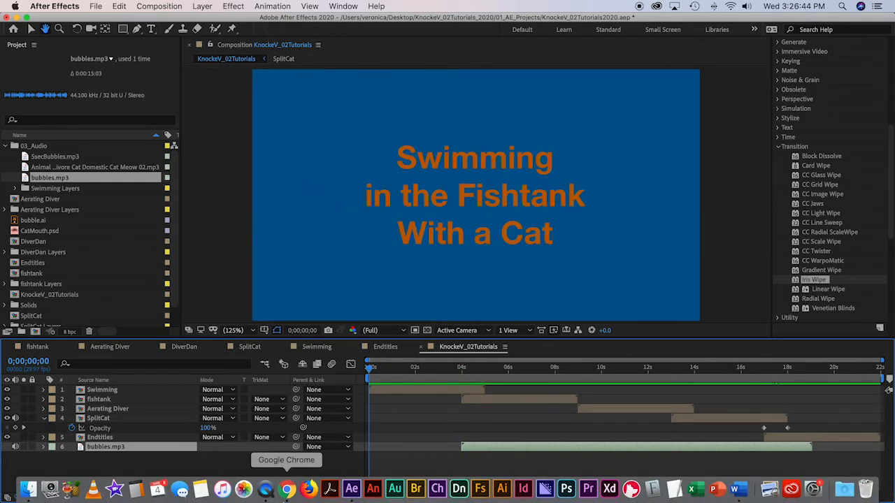
{"action": "key", "text": "space"}
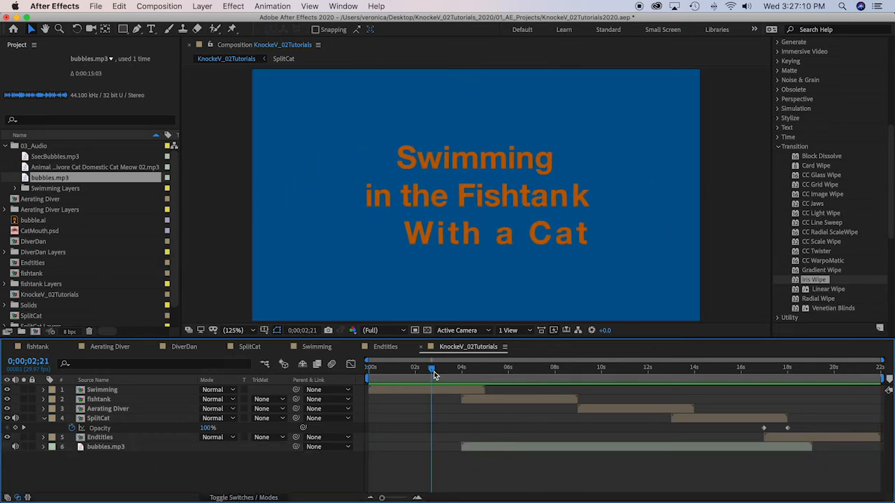
{"action": "left_click_drag", "start_coordinate": [434, 373], "coordinate": [320, 363]}
{"action": "key", "text": "super+s"}
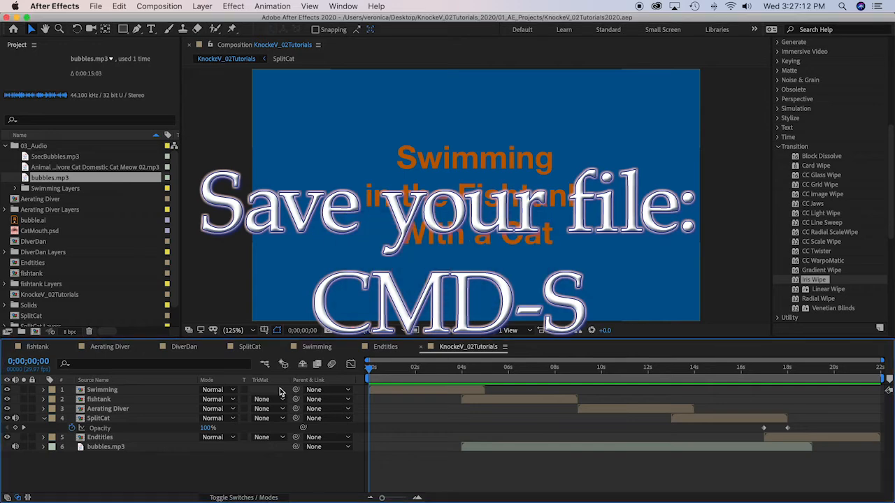
- Add the master composition to the Adobe Media Encoder queue and reposition the Media Encoder window fully on screen
{"action": "left_click", "coordinate": [158, 6]}
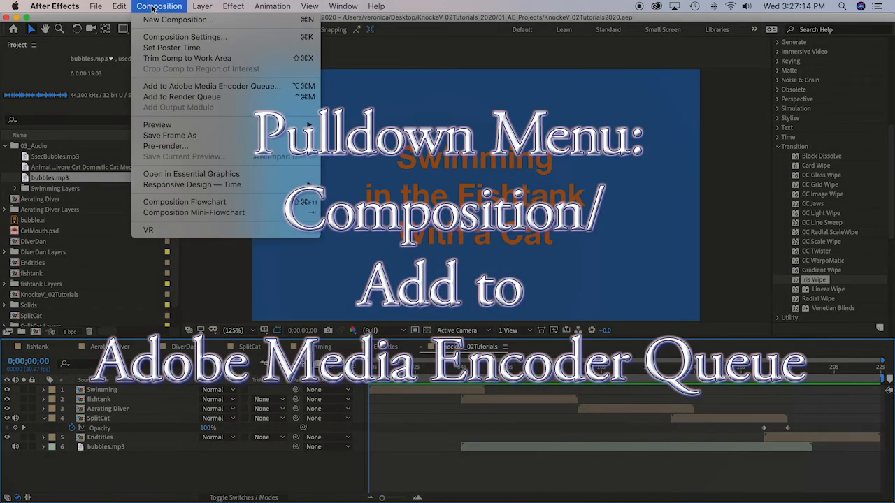
{"action": "left_click", "coordinate": [175, 86]}
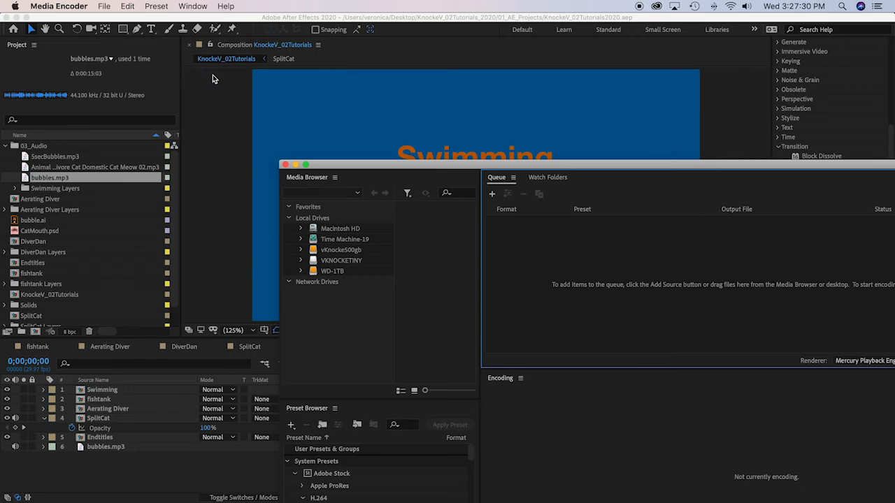
{"action": "left_click_drag", "start_coordinate": [599, 163], "coordinate": [371, 8]}
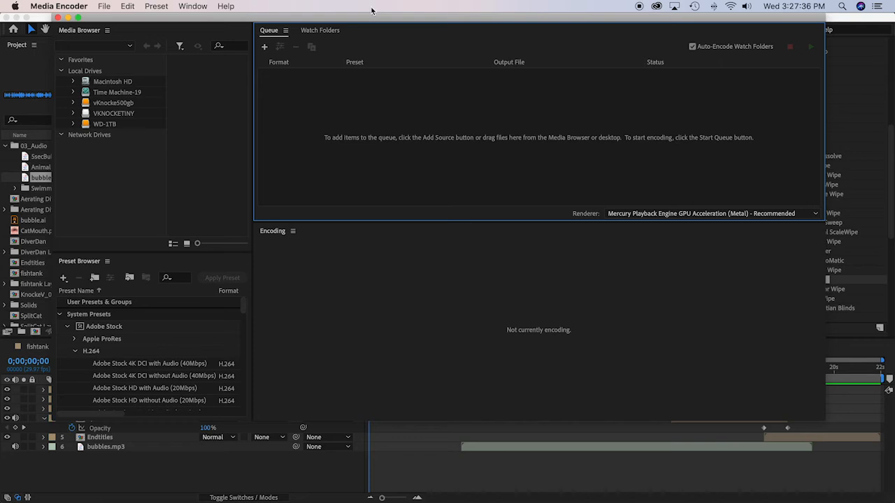
- Switch back to After Effects and shift the bubbles.mp3 layer to the start of the timeline
{"action": "left_click", "coordinate": [171, 480]}
{"action": "left_click_drag", "start_coordinate": [684, 447], "coordinate": [595, 448]}
{"action": "left_click", "coordinate": [331, 477]}
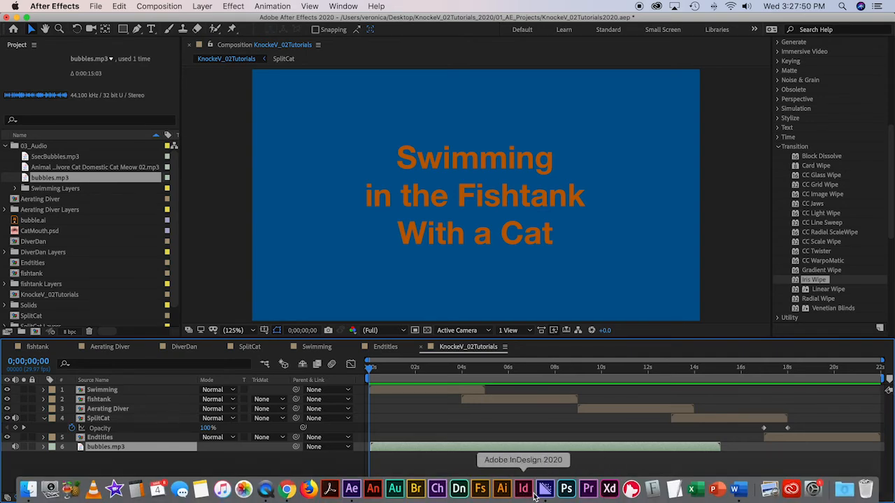
- Switch to Media Encoder, enlarge its window and apply the Broadcast H.264 preset High Quality 720p HD to the queued composition
{"action": "left_click", "coordinate": [546, 490]}
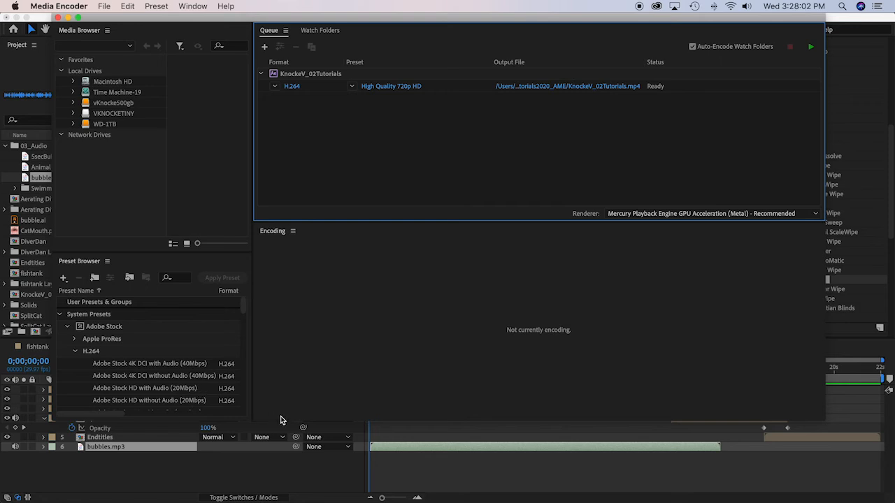
{"action": "left_click_drag", "start_coordinate": [282, 422], "coordinate": [289, 502]}
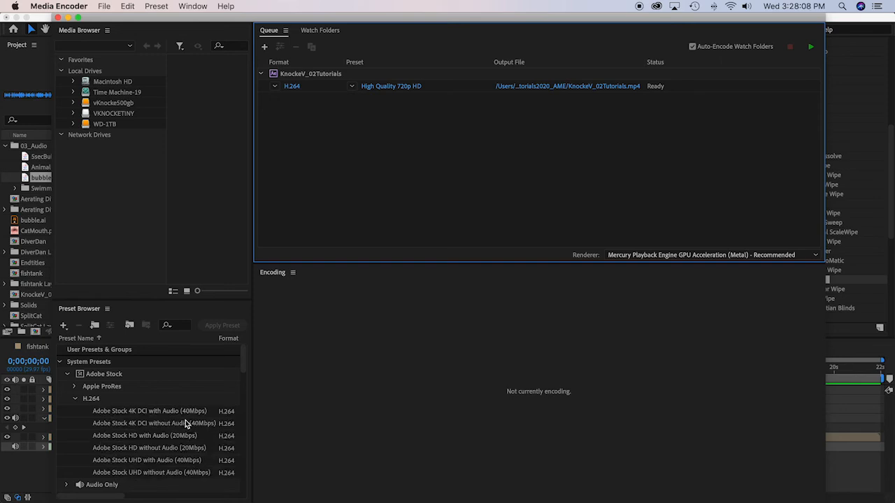
{"action": "left_click", "coordinate": [74, 398]}
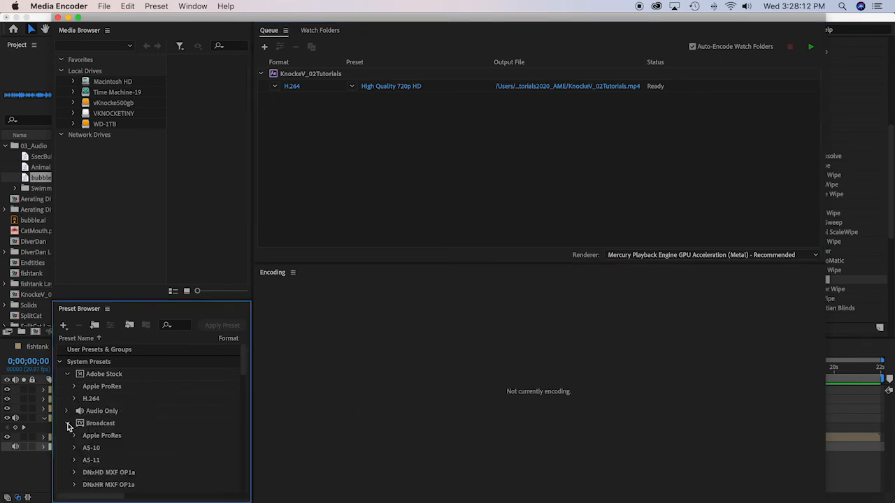
{"action": "left_click_drag", "start_coordinate": [244, 362], "coordinate": [235, 386]}
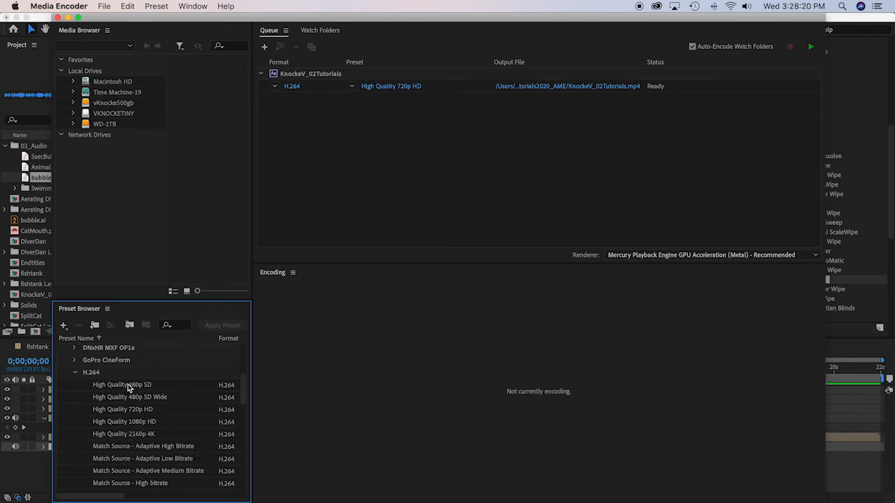
{"action": "left_click_drag", "start_coordinate": [100, 412], "coordinate": [377, 92]}
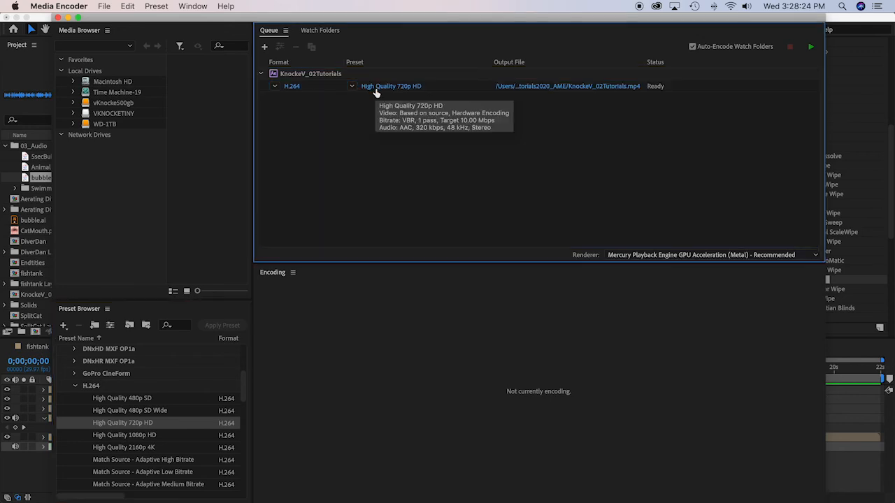
- Start encoding the queued KnockeV_02Tutorials composition to its H.264 output file
{"action": "left_click", "coordinate": [812, 48]}
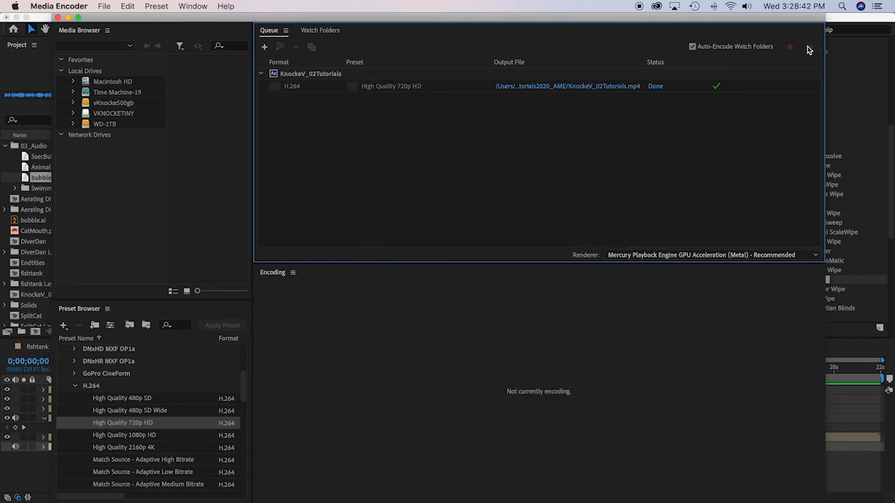
- Switch back to After Effects, save the project and quit the program
{"action": "left_click", "coordinate": [855, 18]}
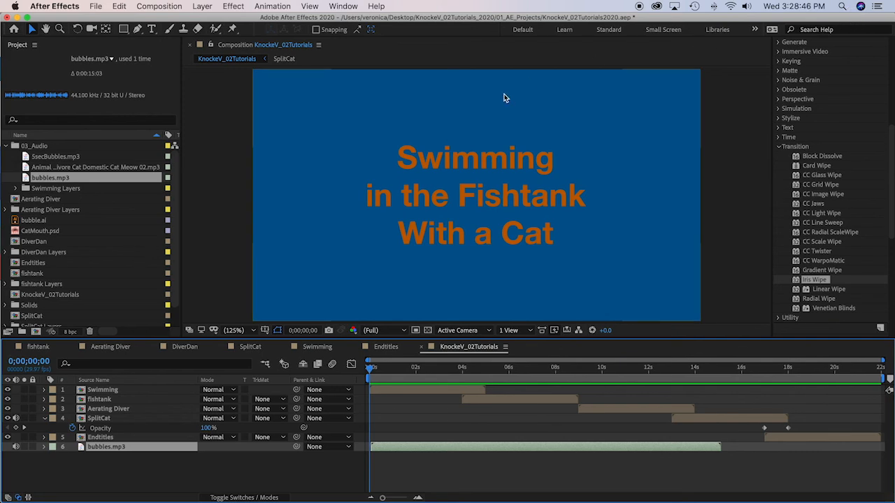
{"action": "left_click", "coordinate": [99, 7]}
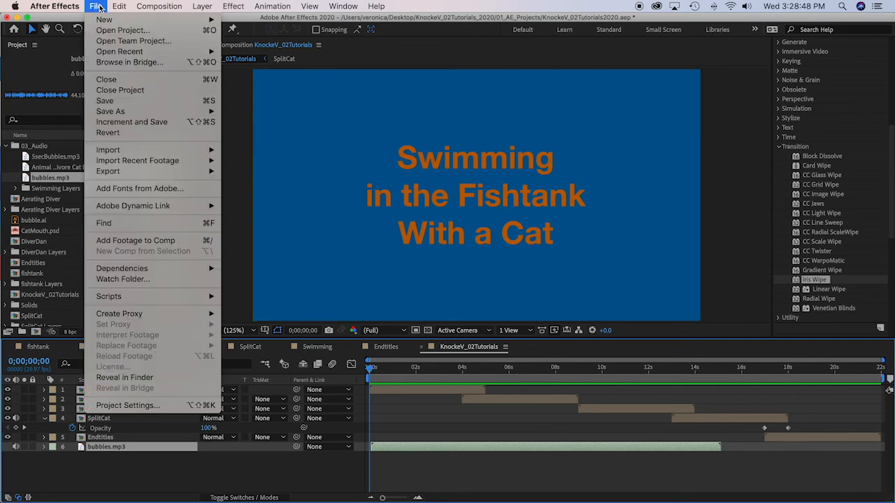
{"action": "left_click", "coordinate": [105, 103]}
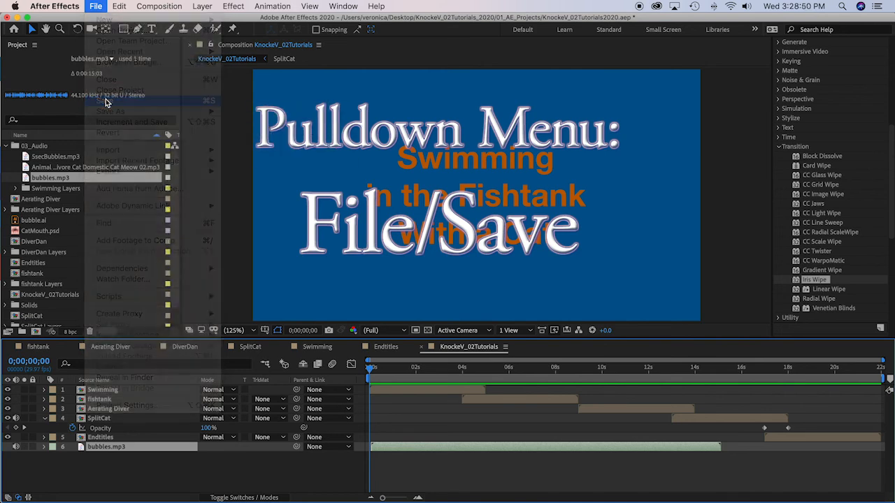
{"action": "left_click", "coordinate": [54, 7]}
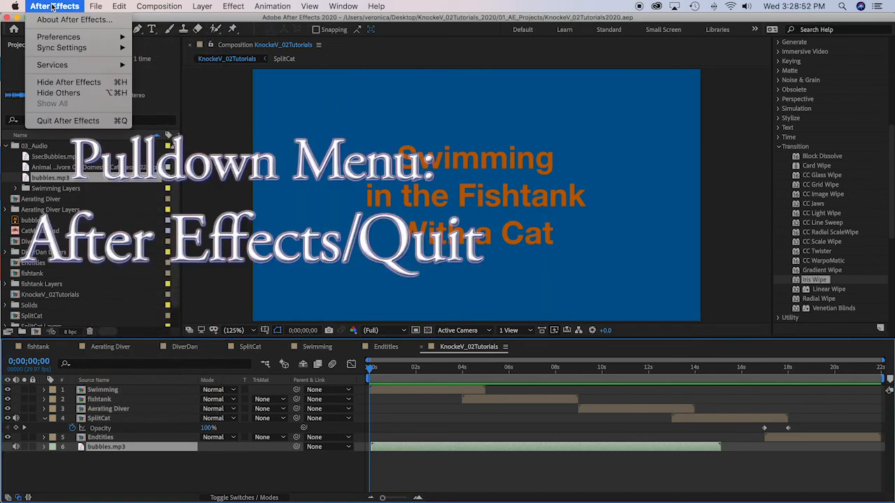
{"action": "left_click", "coordinate": [70, 120]}
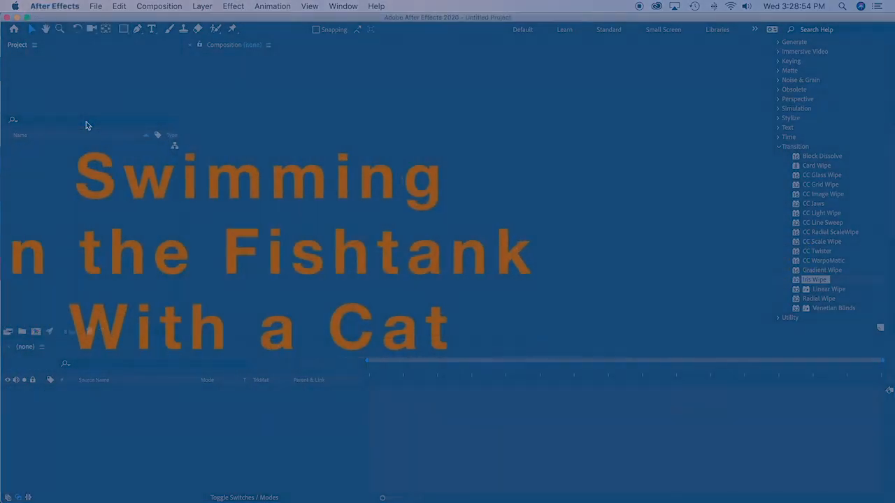